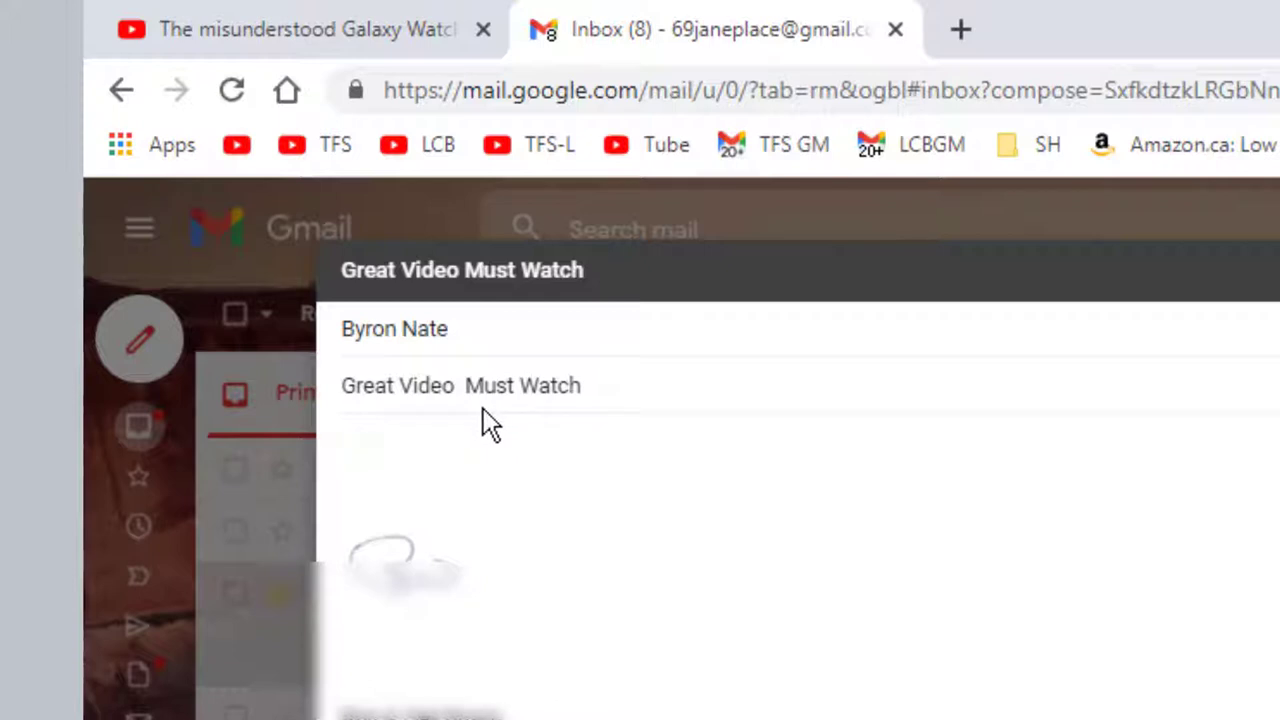
# Paste the YouTube URL into the message body, then open 'The Misunderstood Galaxy Watch 4' from the emailed link
pyautogui.rightClick(380, 450)
pyautogui.click(463, 712)
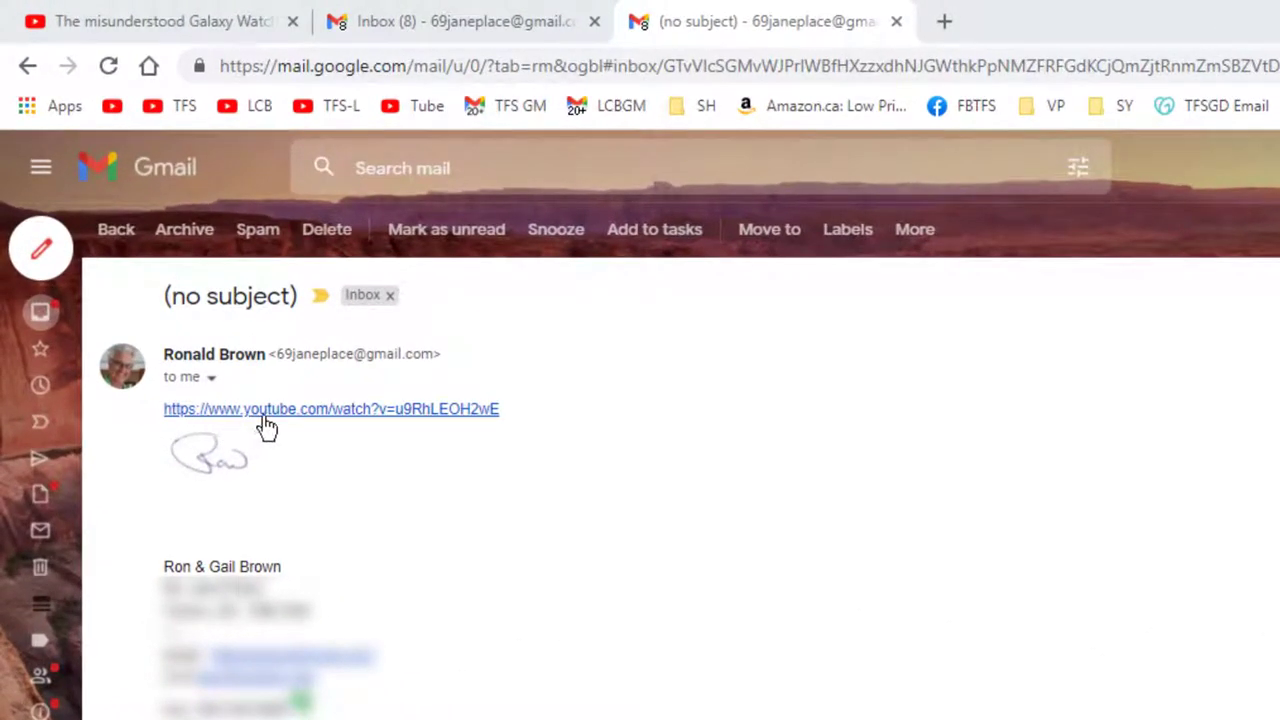
pyautogui.click(286, 411)
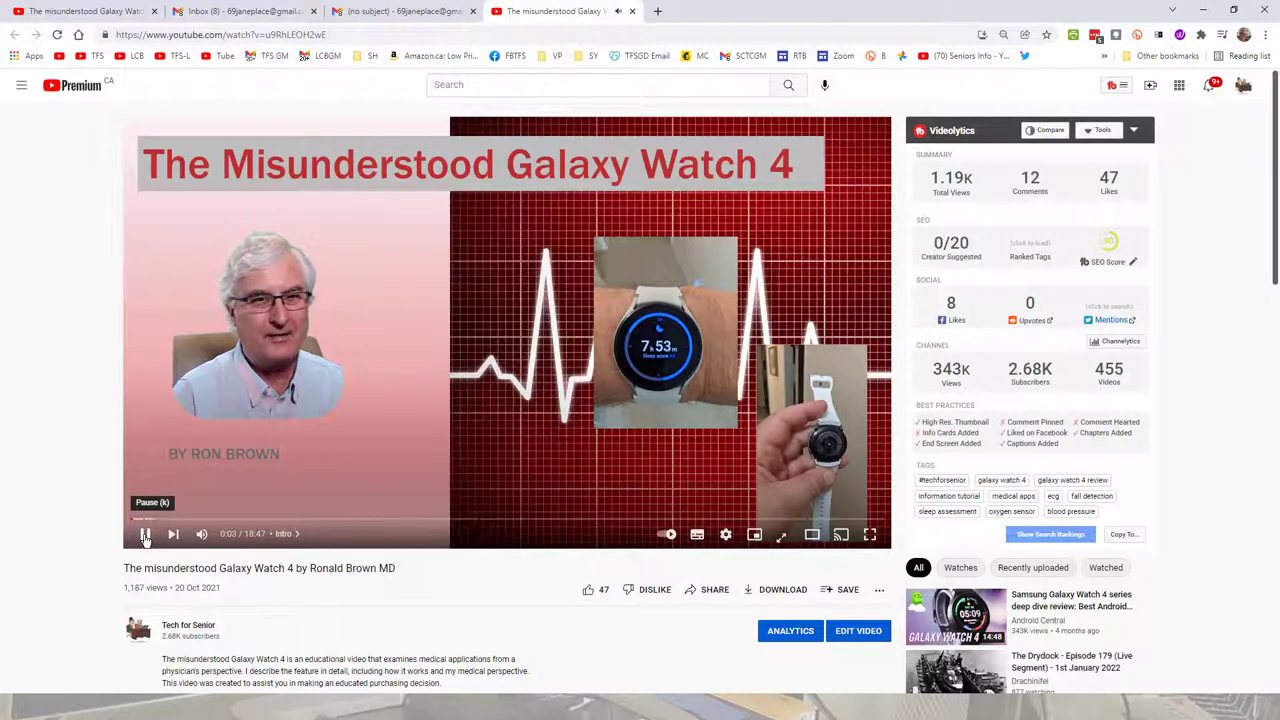
# Pause the Galaxy Watch 4 video playing on YouTube
pyautogui.click(145, 536)
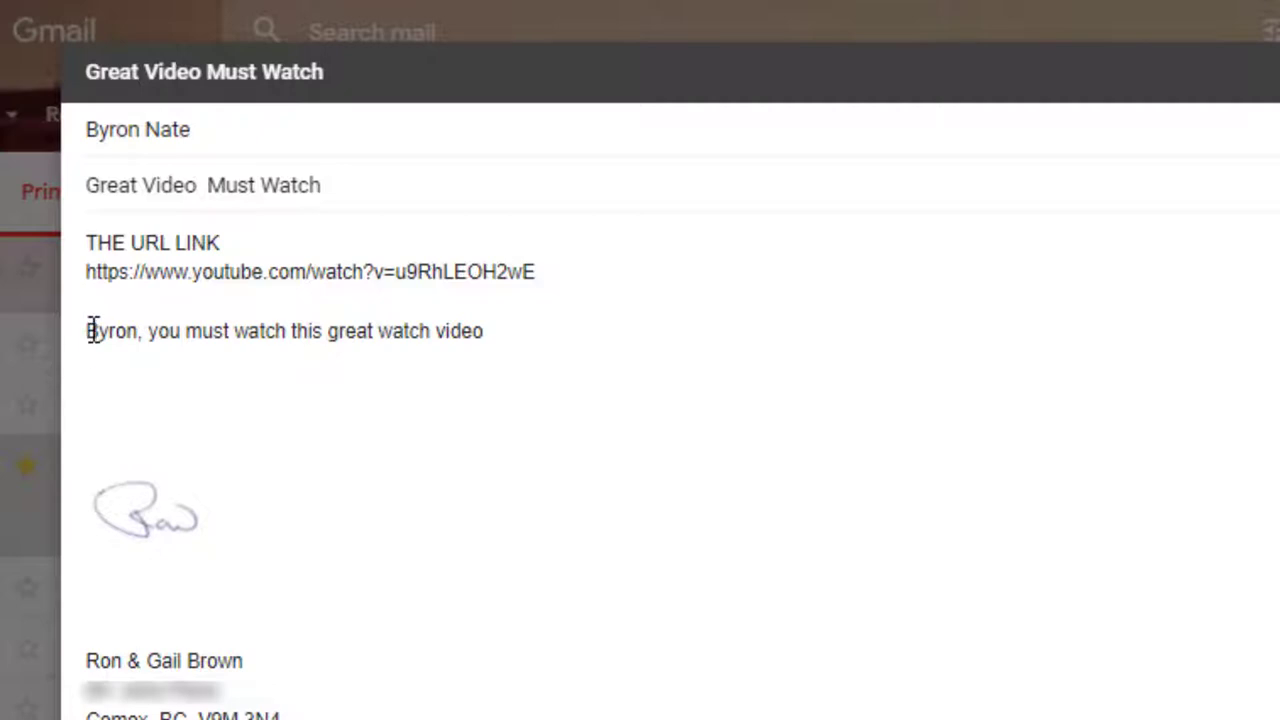
# Link the recommendation sentence to the pasted YouTube URL and test that it opens the video
pyautogui.moveTo(88, 331); pyautogui.dragTo(449, 354)
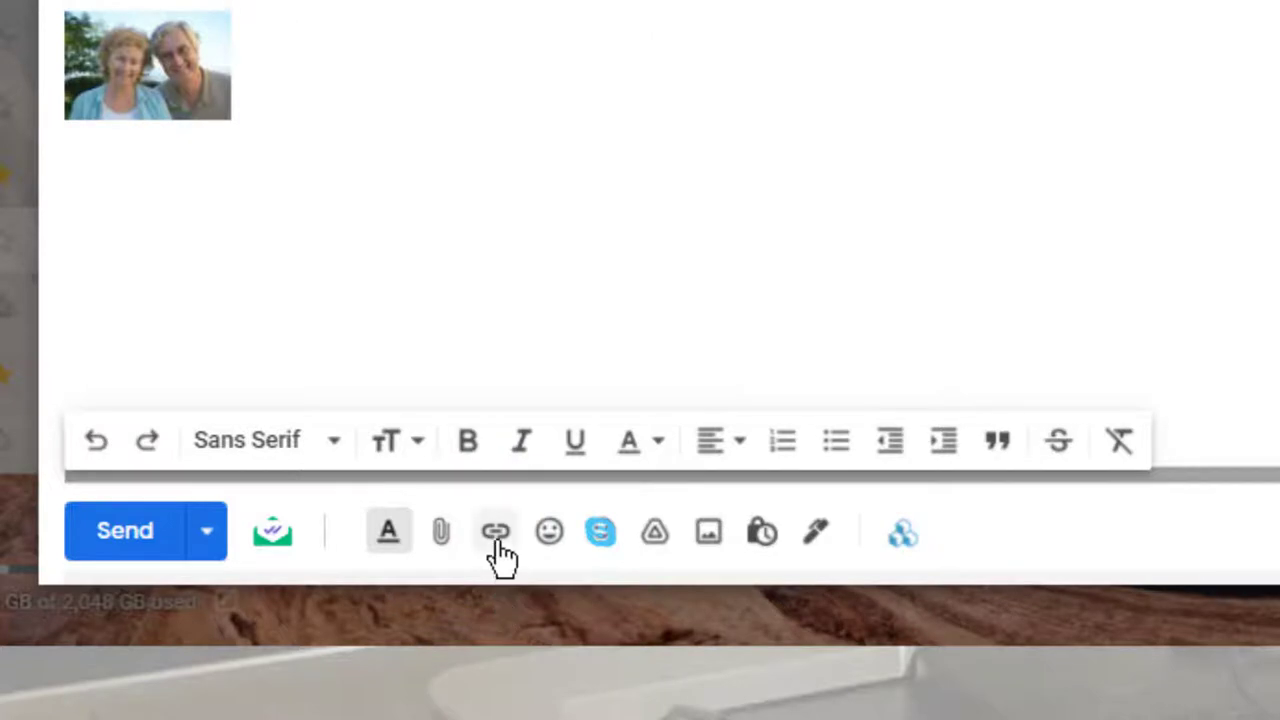
pyautogui.click(496, 545)
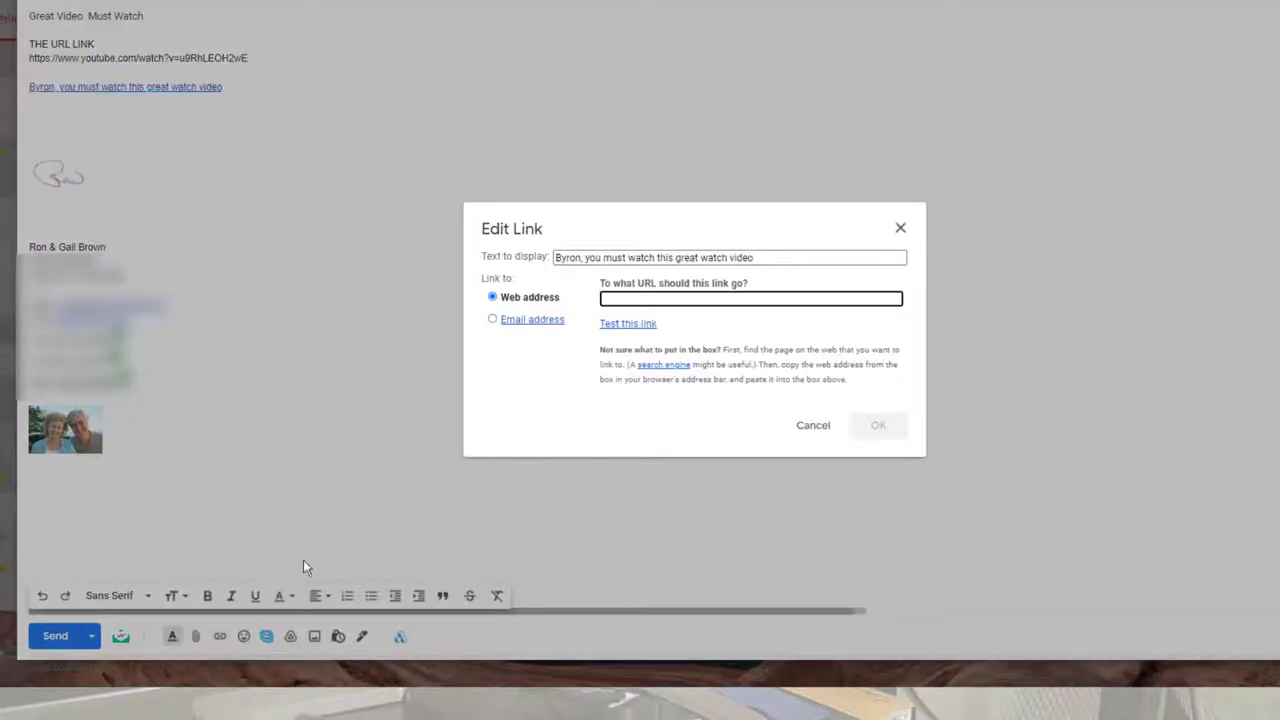
pyautogui.rightClick(639, 298)
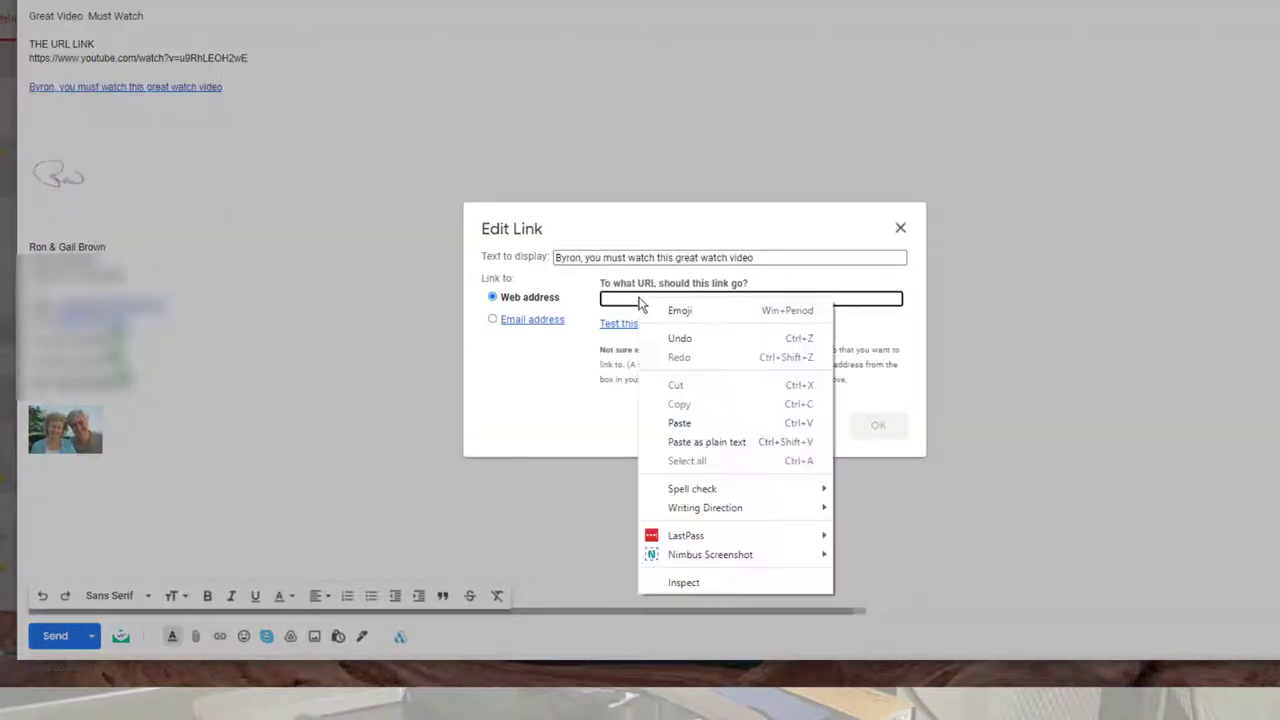
pyautogui.click(688, 421)
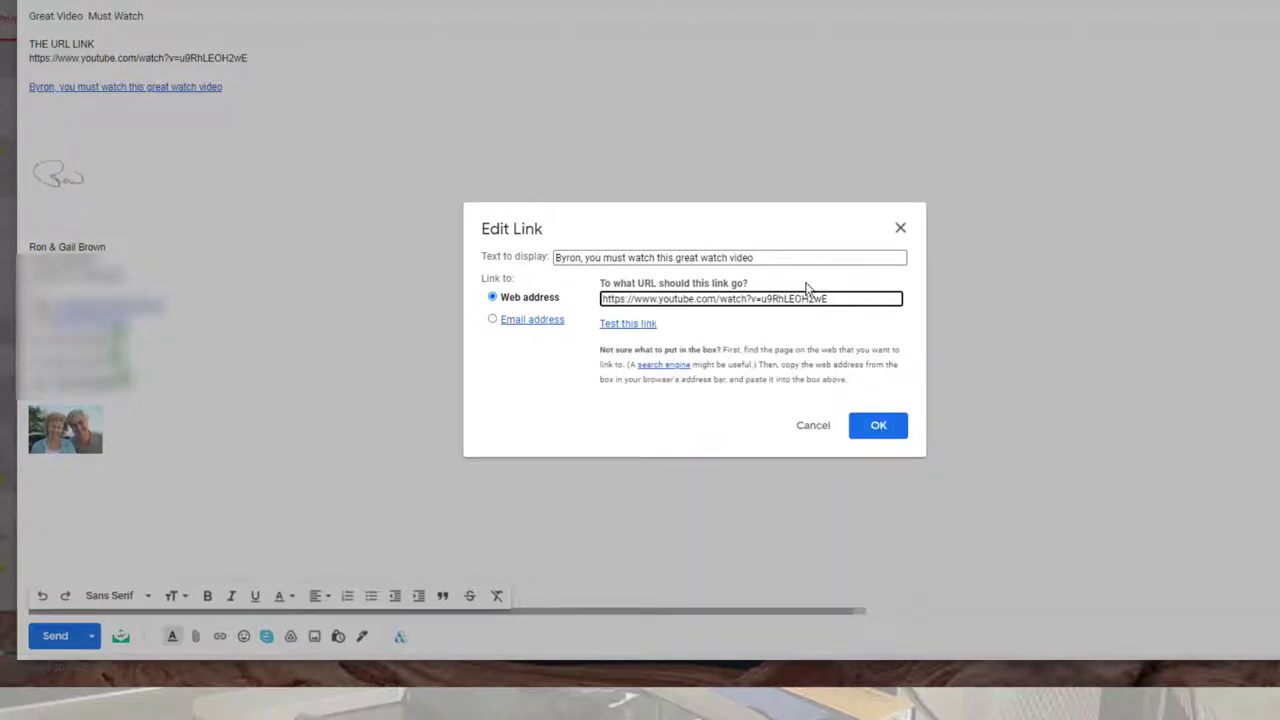
pyautogui.click(628, 323)
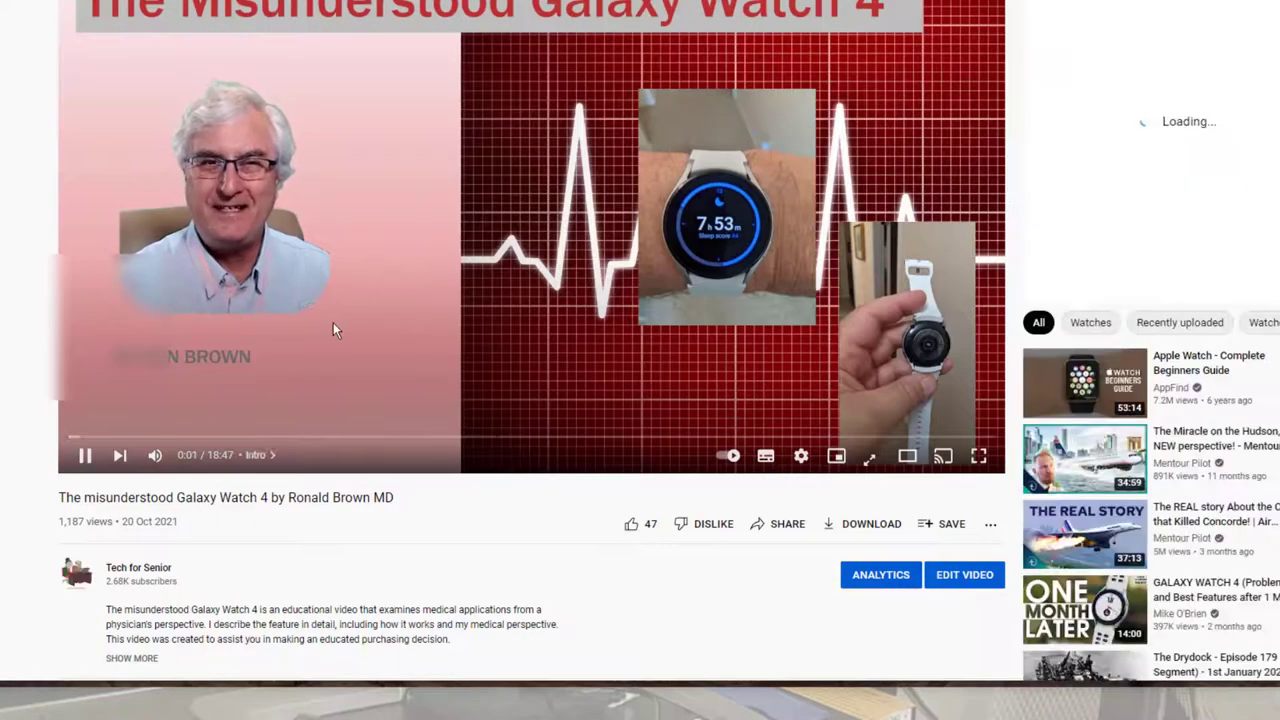
pyautogui.hotkey('ctrl', 'w')
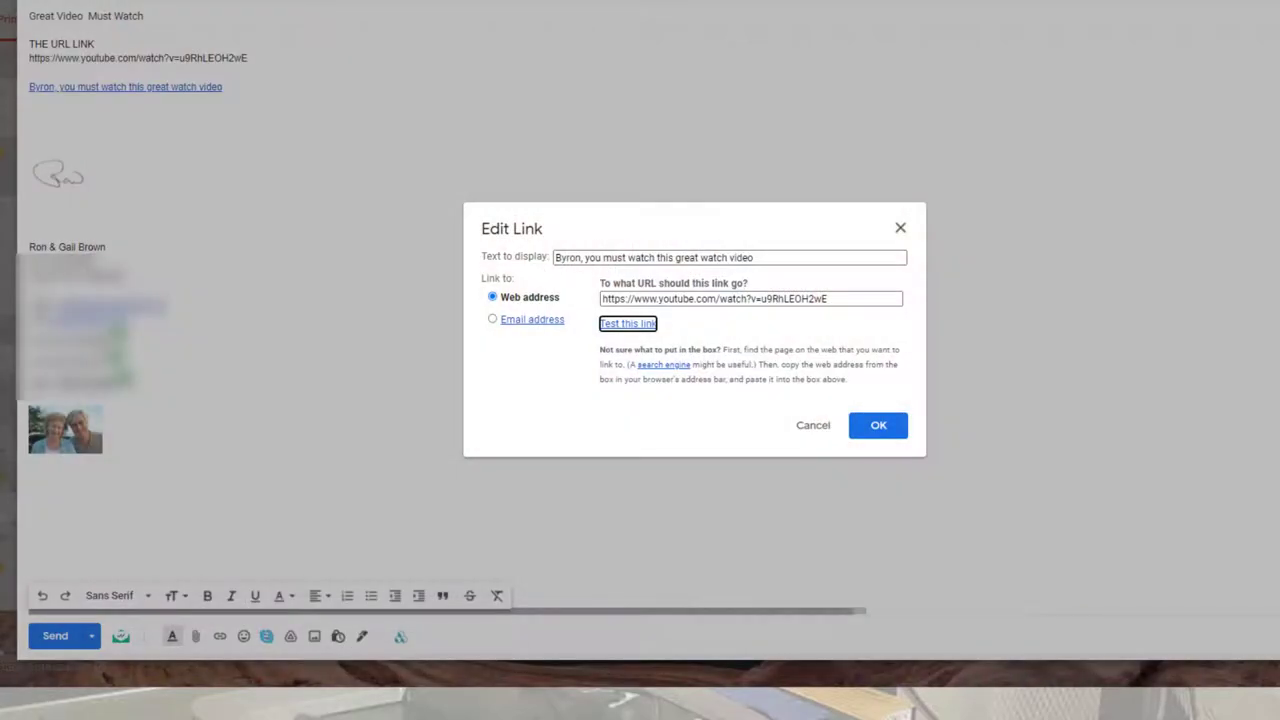
# Confirm the YouTube link on the recommendation sentence with OK
pyautogui.click(889, 426)
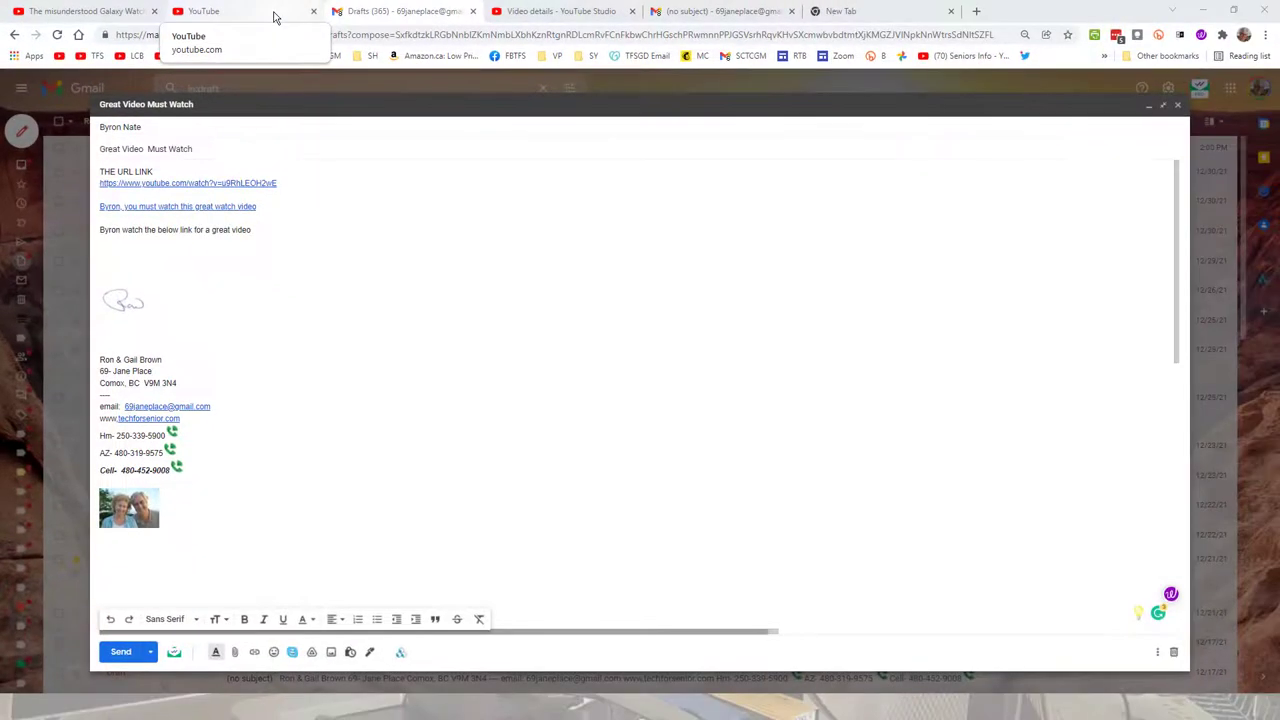
# Bring up the share options for the Galaxy Watch 4 video on YouTube
pyautogui.click(650, 34)
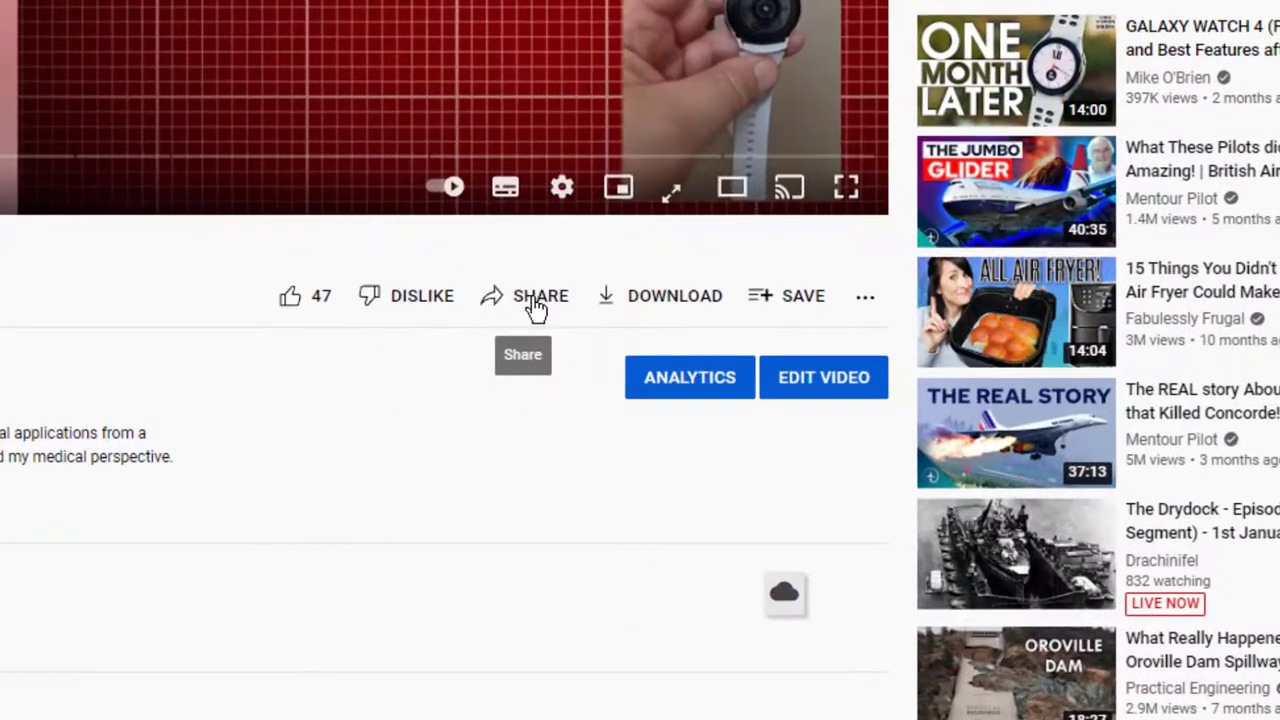
pyautogui.click(702, 460)
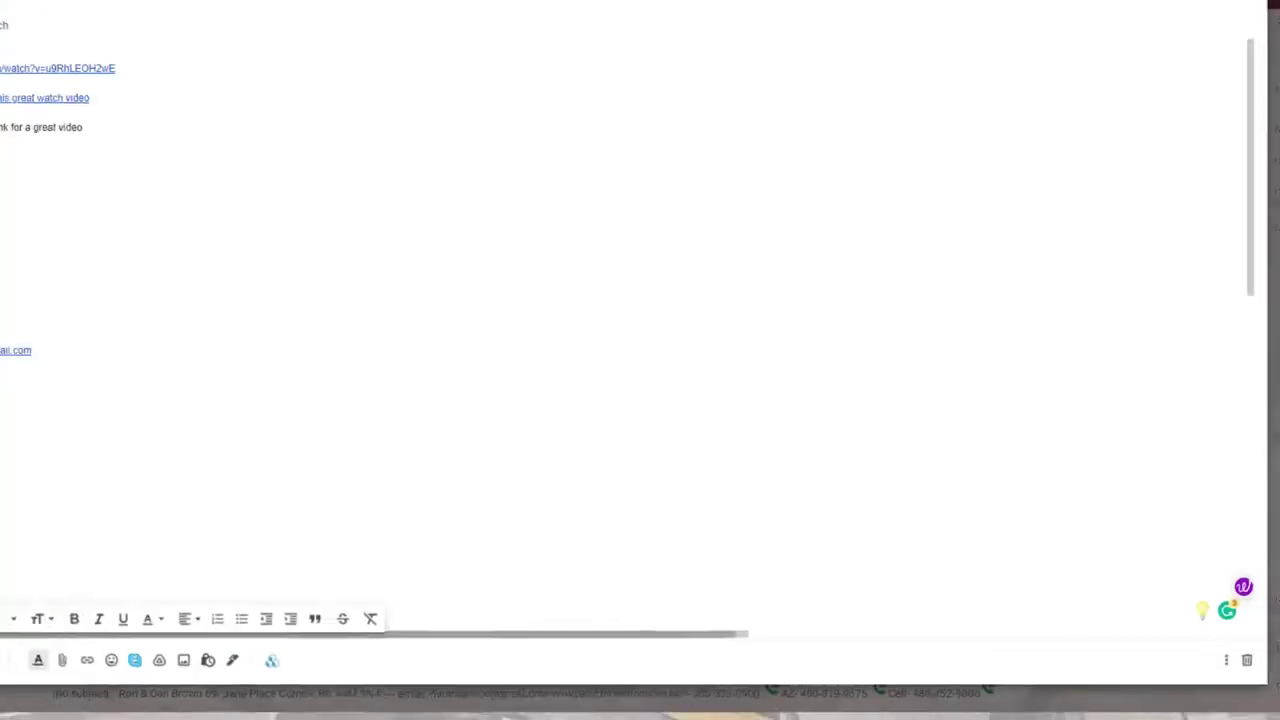
# Paste the share link u9RhLEOH2wE below the new line and select the pasted link text
pyautogui.rightClick(119, 243)
pyautogui.click(145, 354)
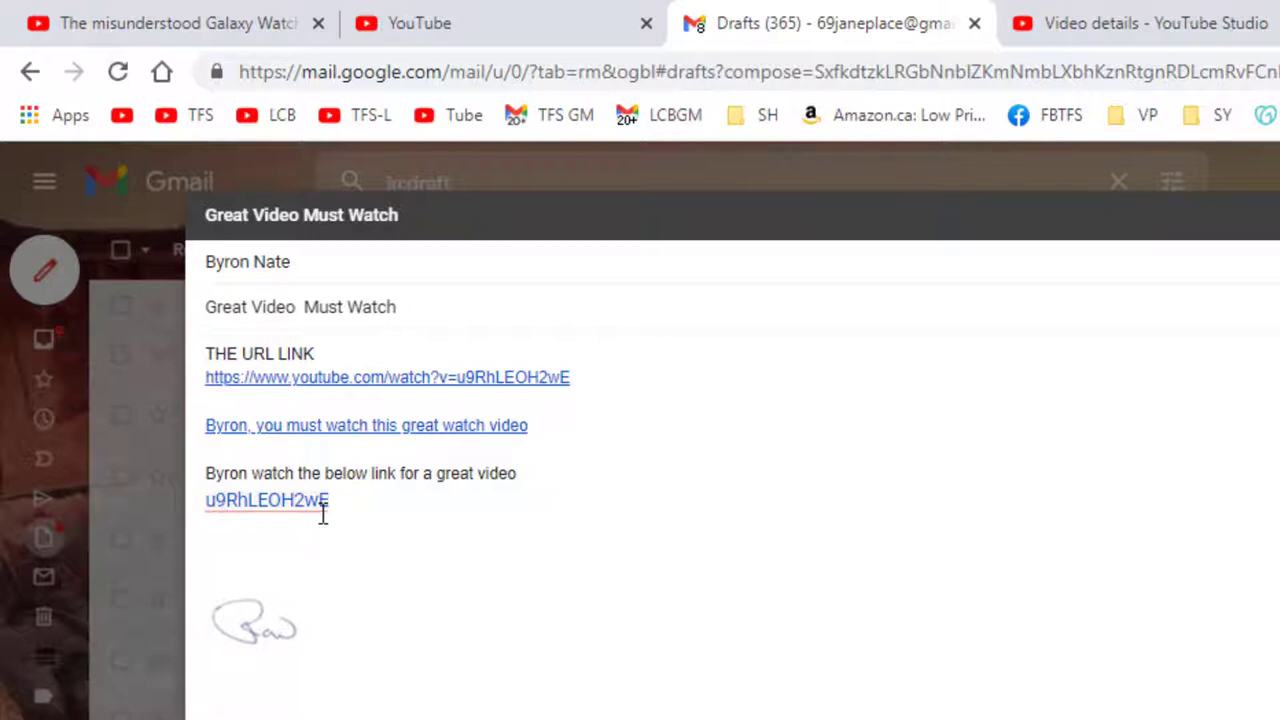
pyautogui.doubleClick(297, 497)
pyautogui.click(302, 492)
pyautogui.doubleClick(310, 498)
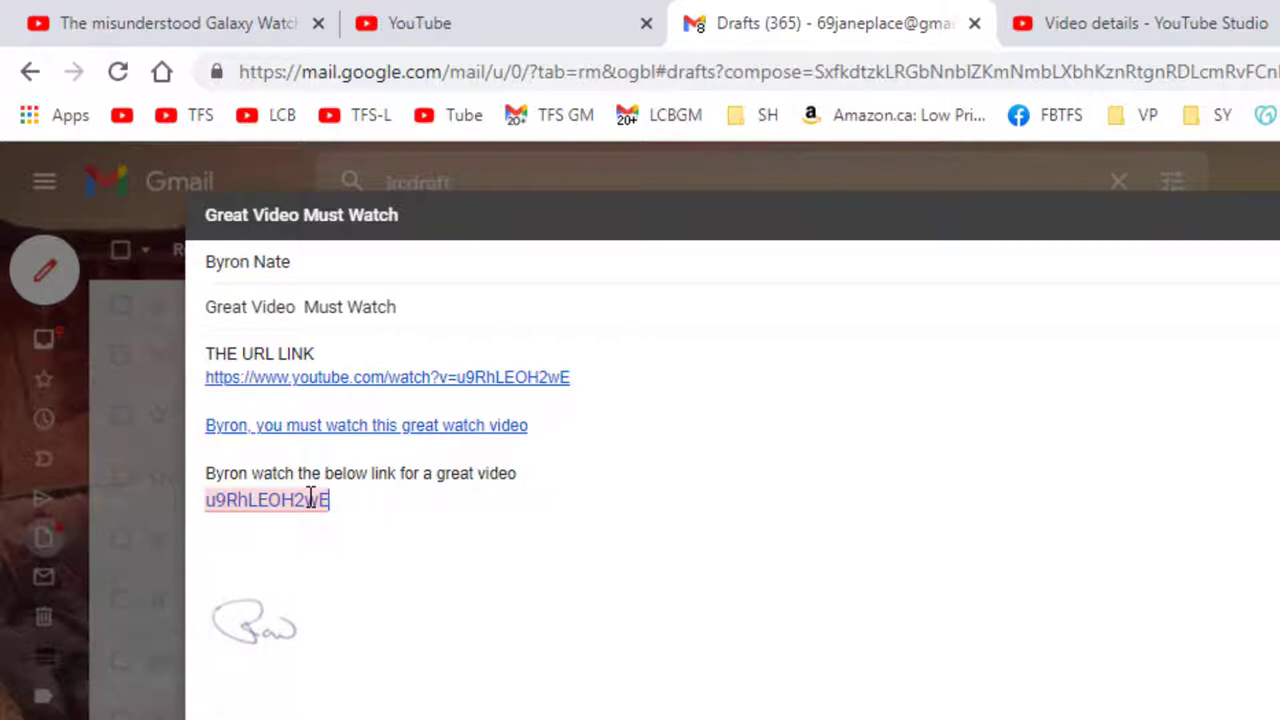
# Finish with the video ID u9RhLEOH2wE in the draft and open a new blank browser tab
pyautogui.press('Right')
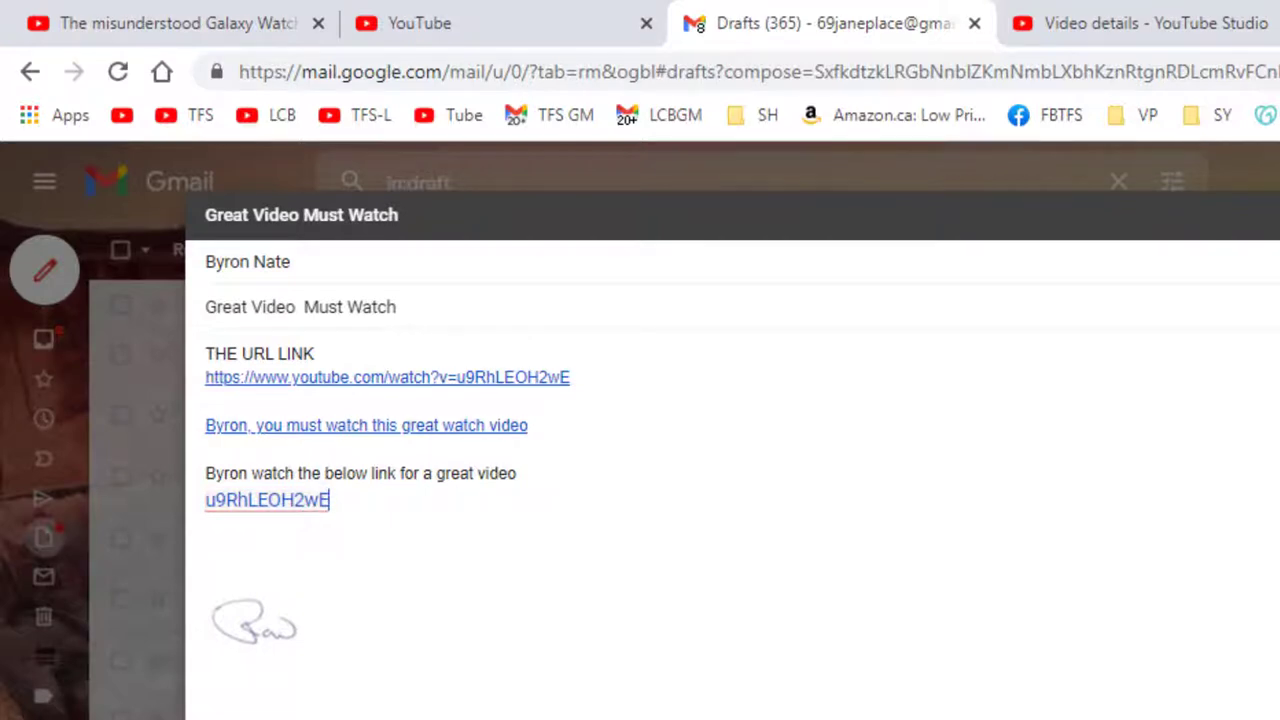
pyautogui.hotkey('ctrl', 't')
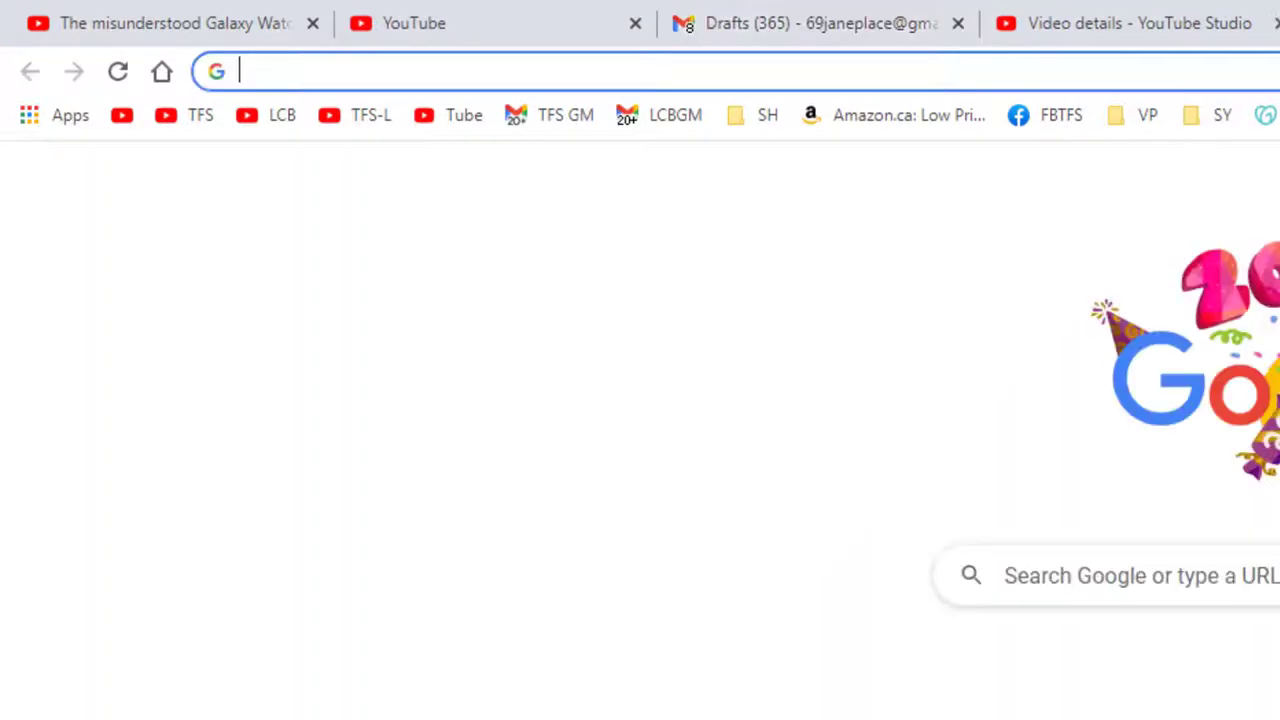
# Paste the video ID u9RhLEOH2wE into the address bar and search Google to find the Galaxy Watch 4 video
pyautogui.rightClick(306, 68)
pyautogui.click(423, 254)
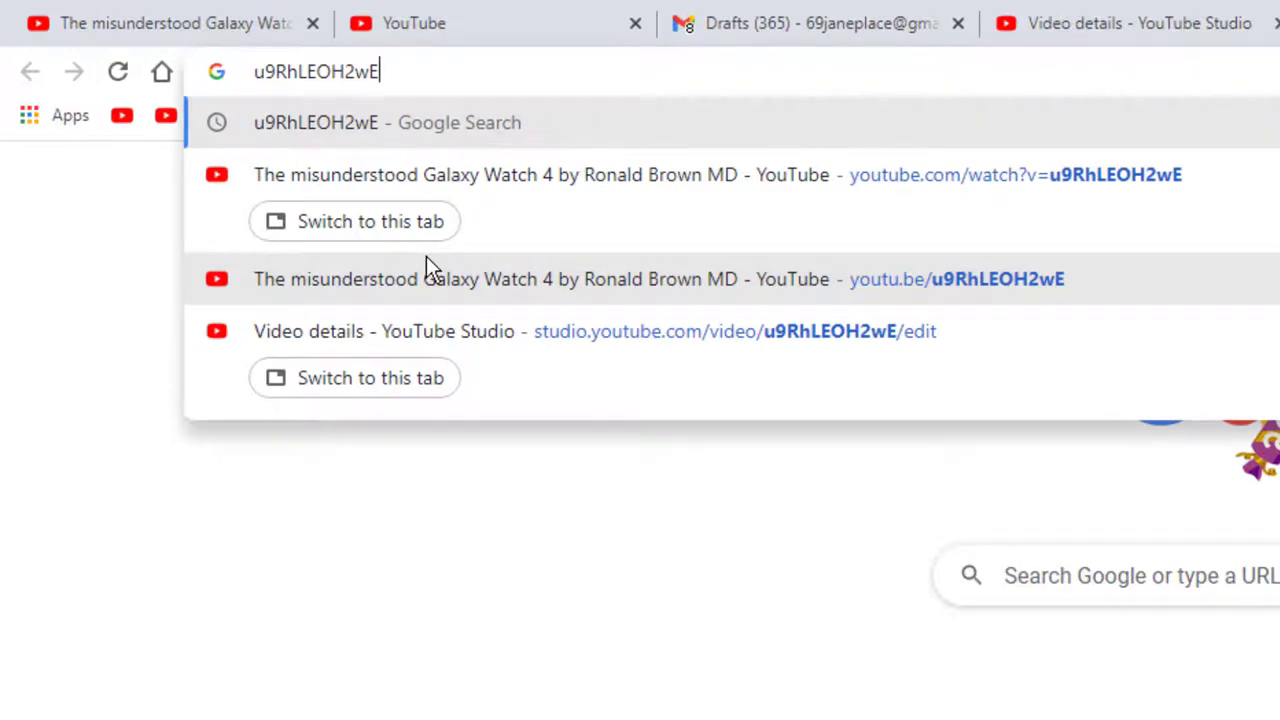
pyautogui.press('Return')
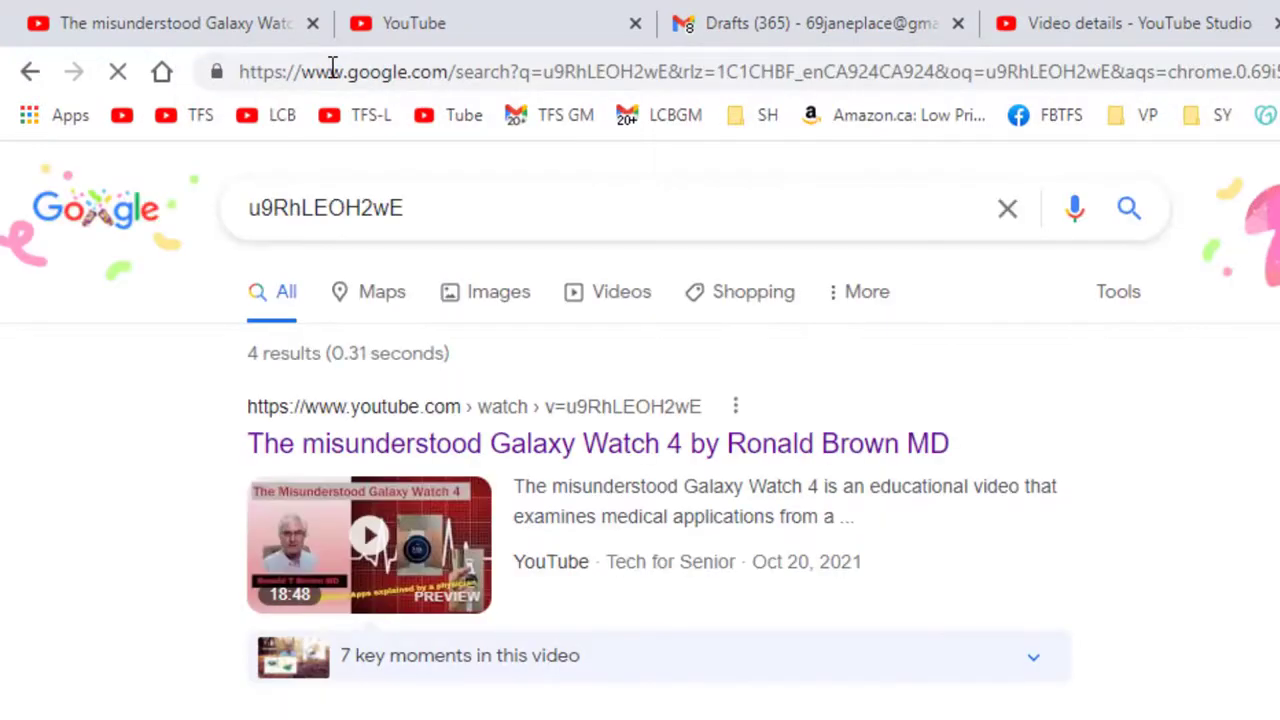
pyautogui.moveTo(488, 570)
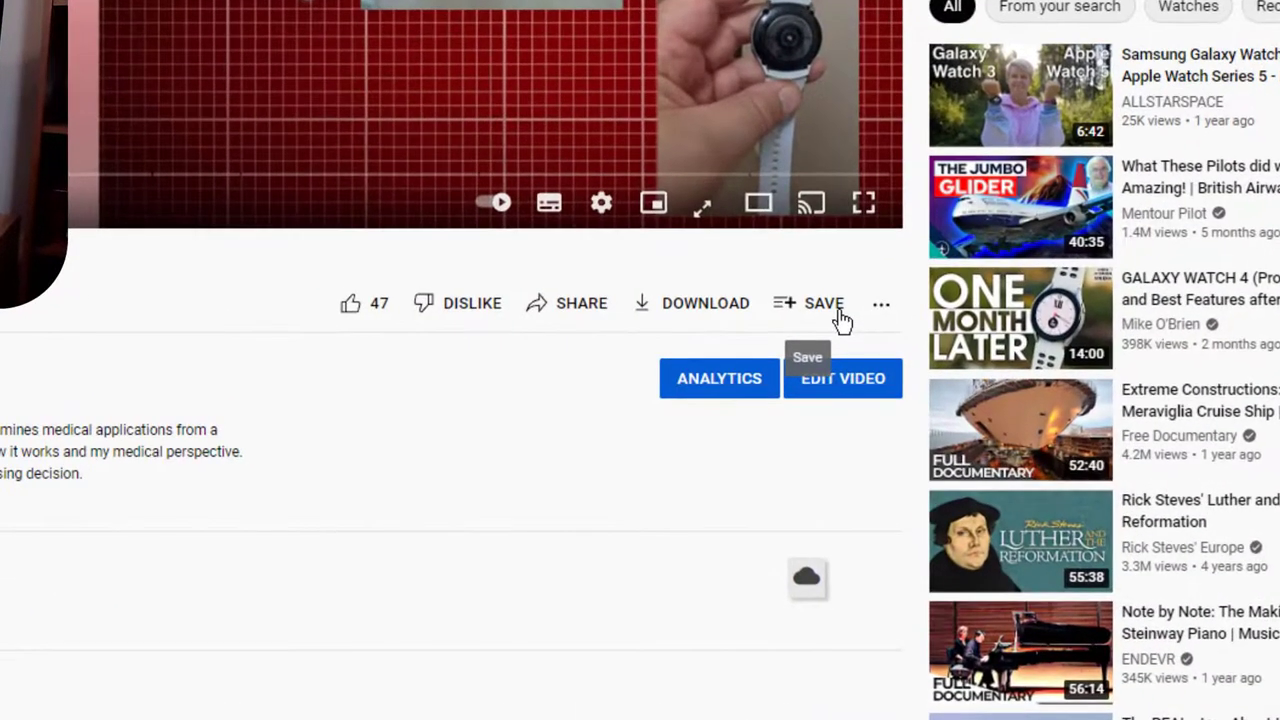
# From this video's save options, create an unlisted playlist titled 'Videos for' plus the recipient's name
pyautogui.click(841, 318)
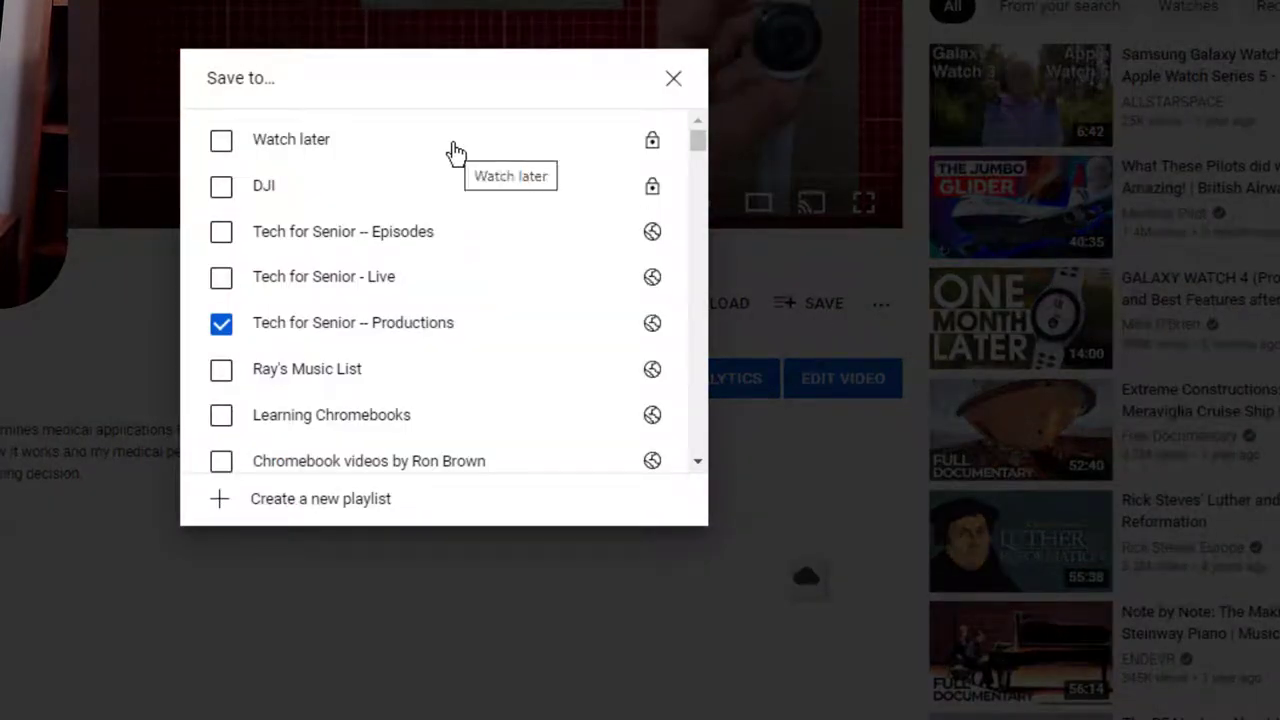
pyautogui.click(322, 512)
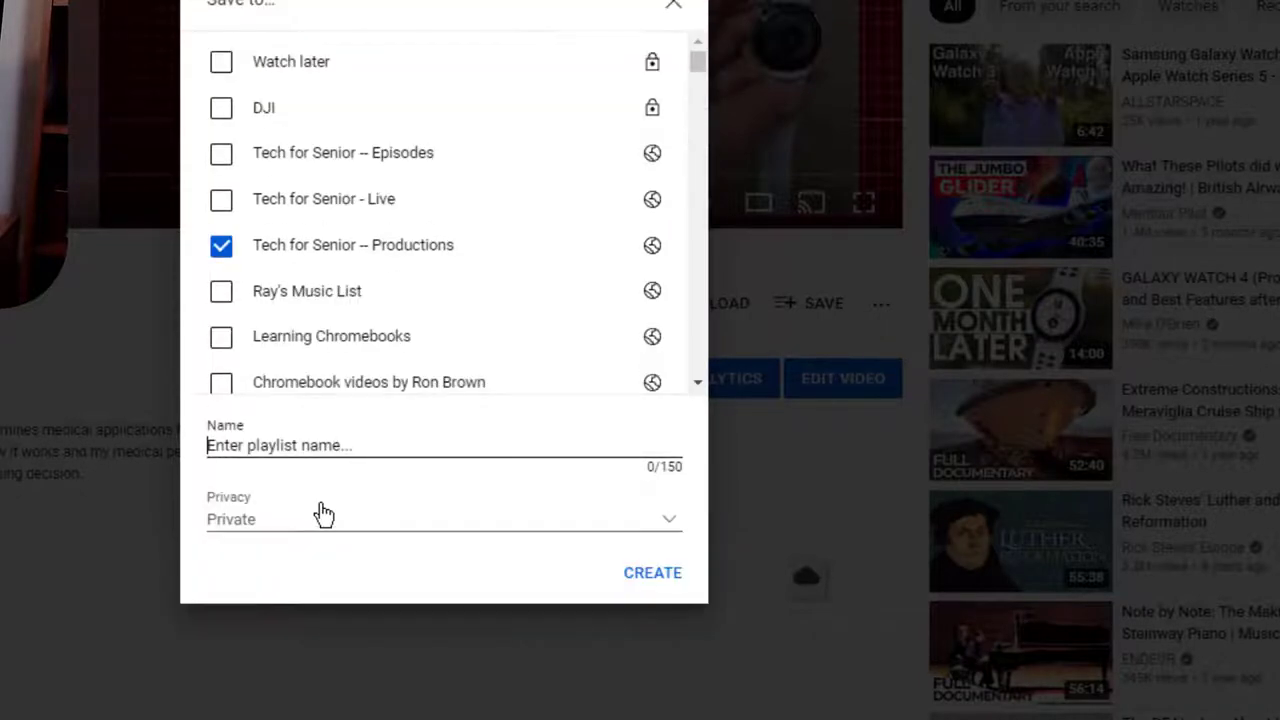
pyautogui.click(360, 430)
pyautogui.write('V')
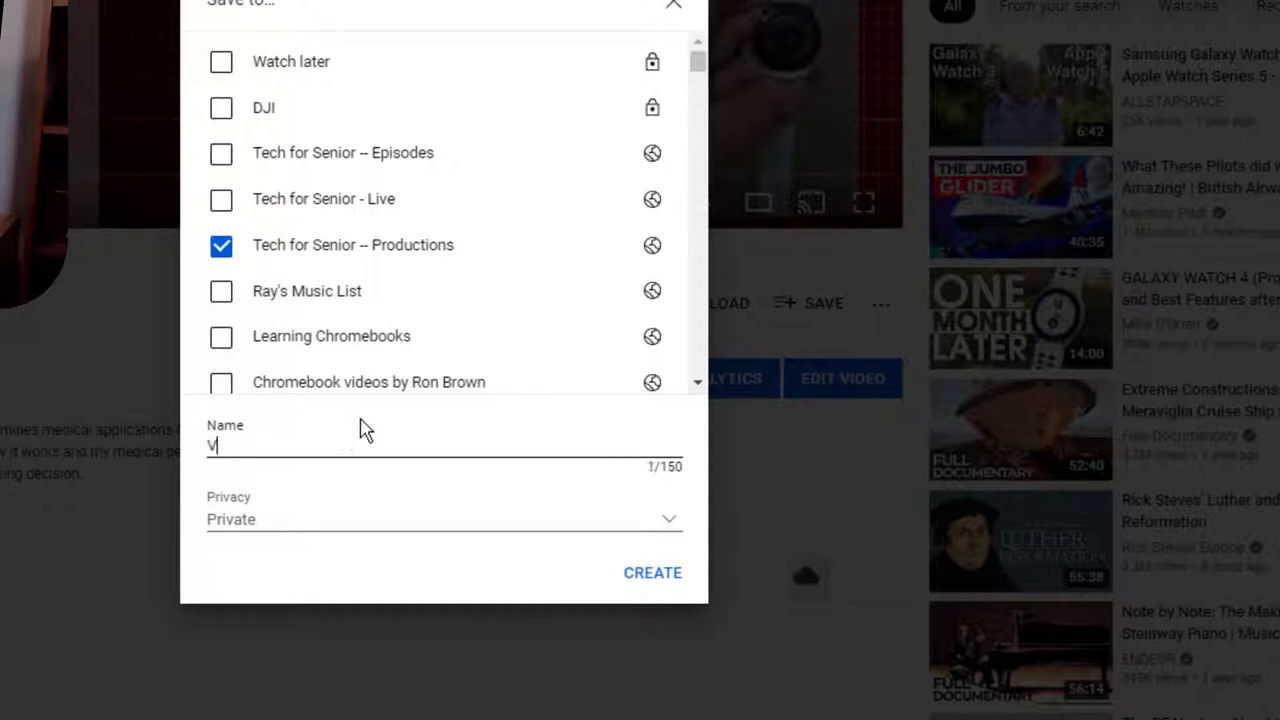
pyautogui.write('ideos for Byron')
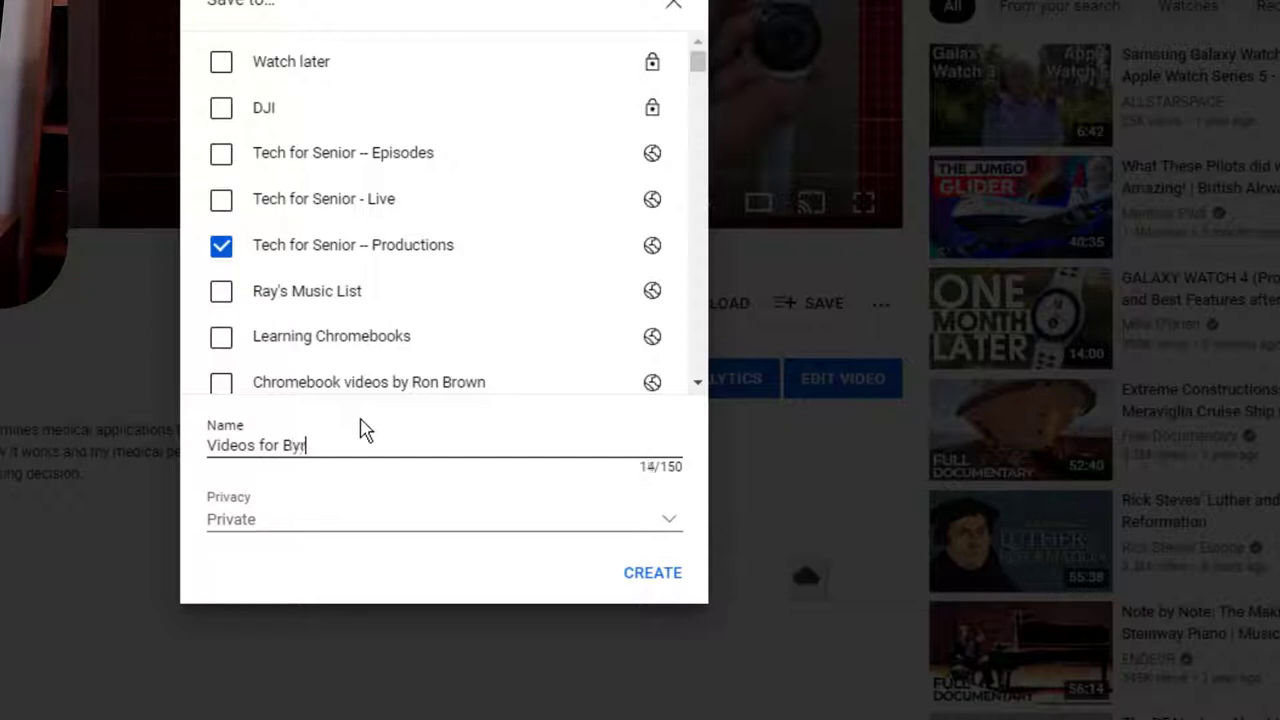
pyautogui.click(500, 519)
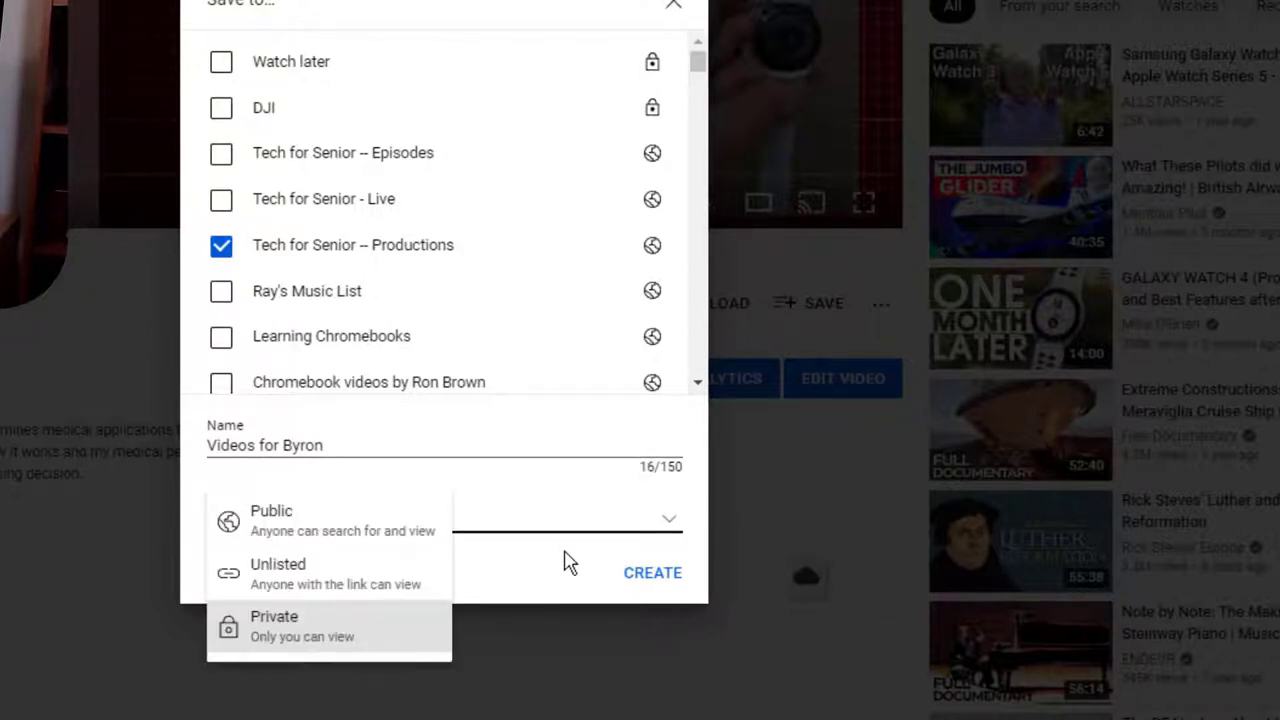
pyautogui.click(399, 590)
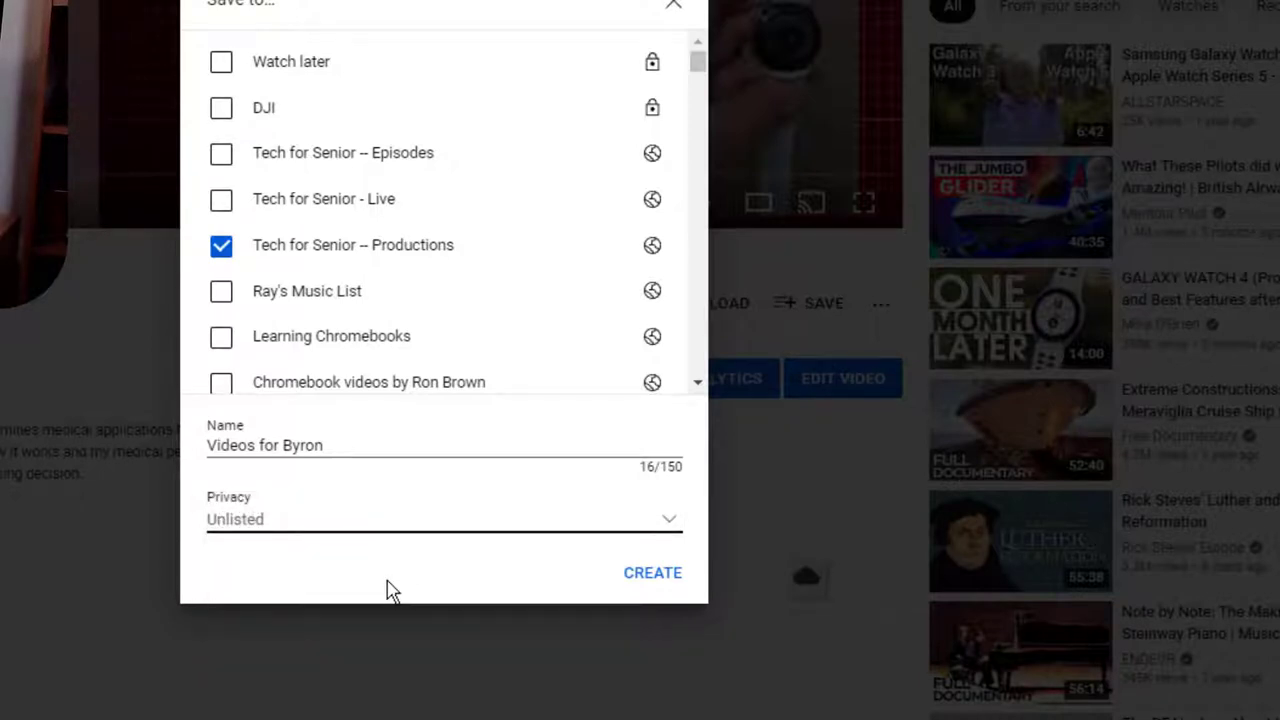
pyautogui.click(653, 574)
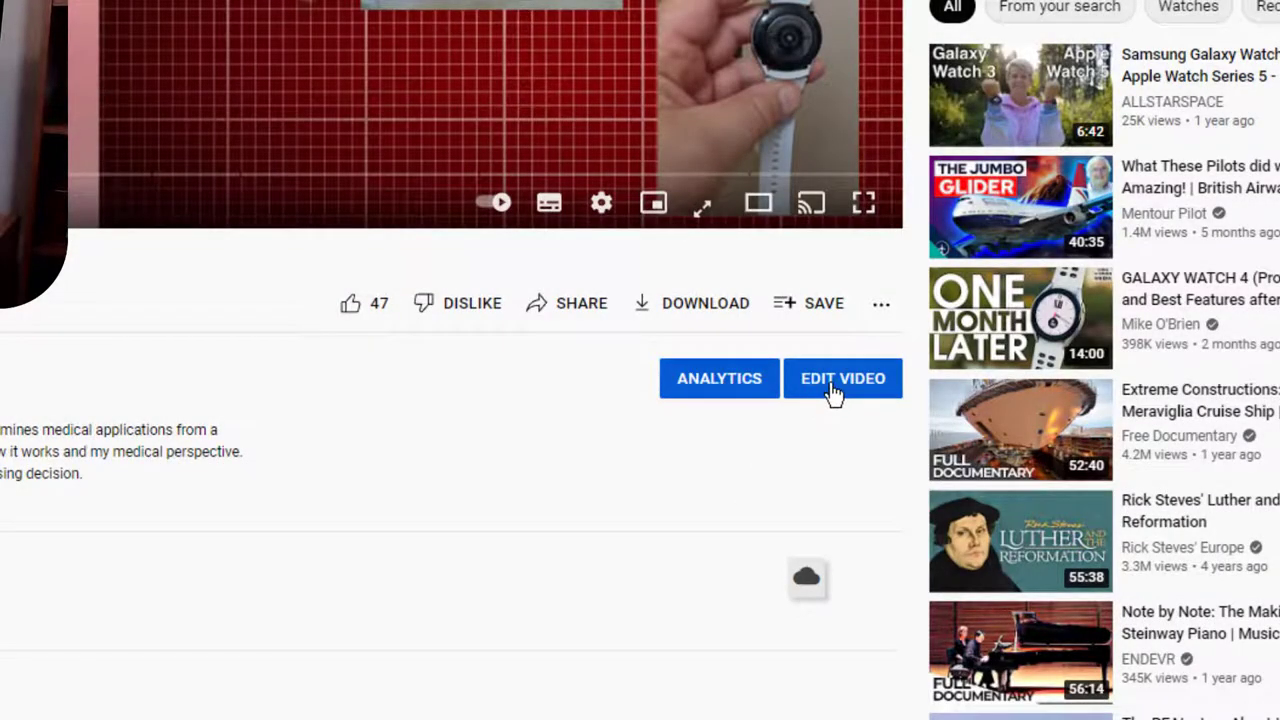
# Save the Galaxy Watch 4 video into the newly created unlisted playlist
pyautogui.click(822, 312)
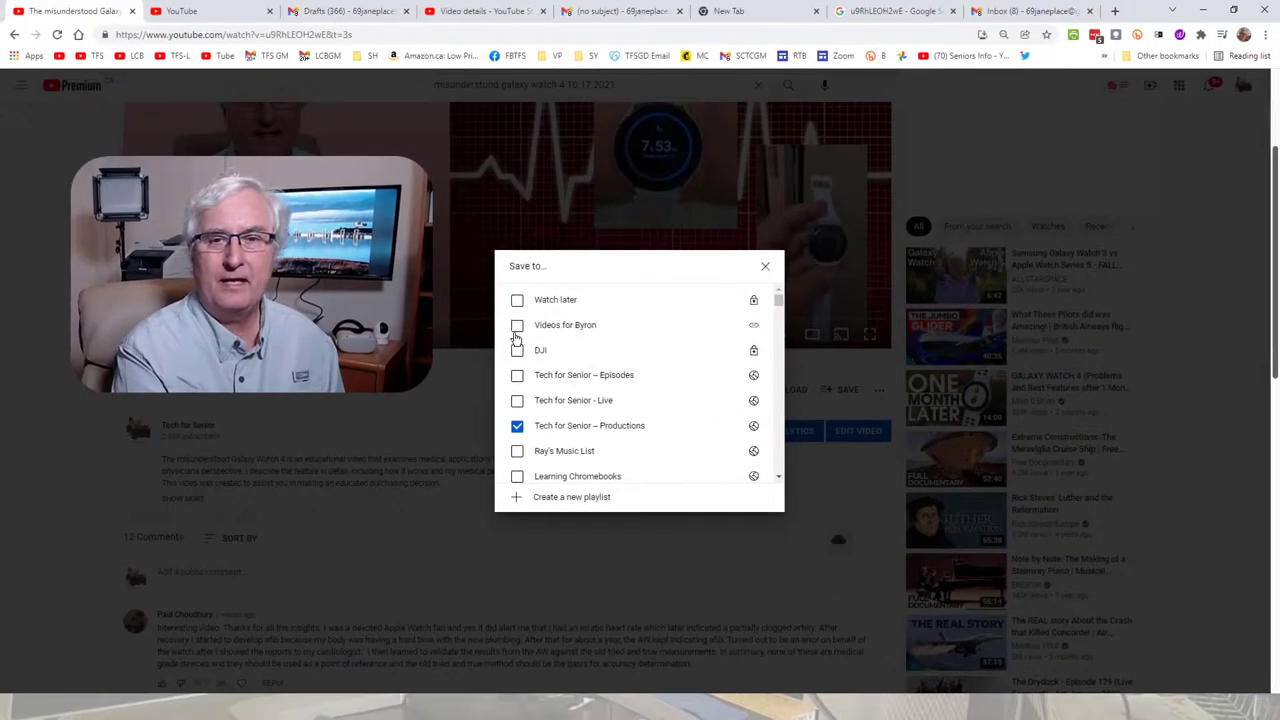
pyautogui.click(518, 330)
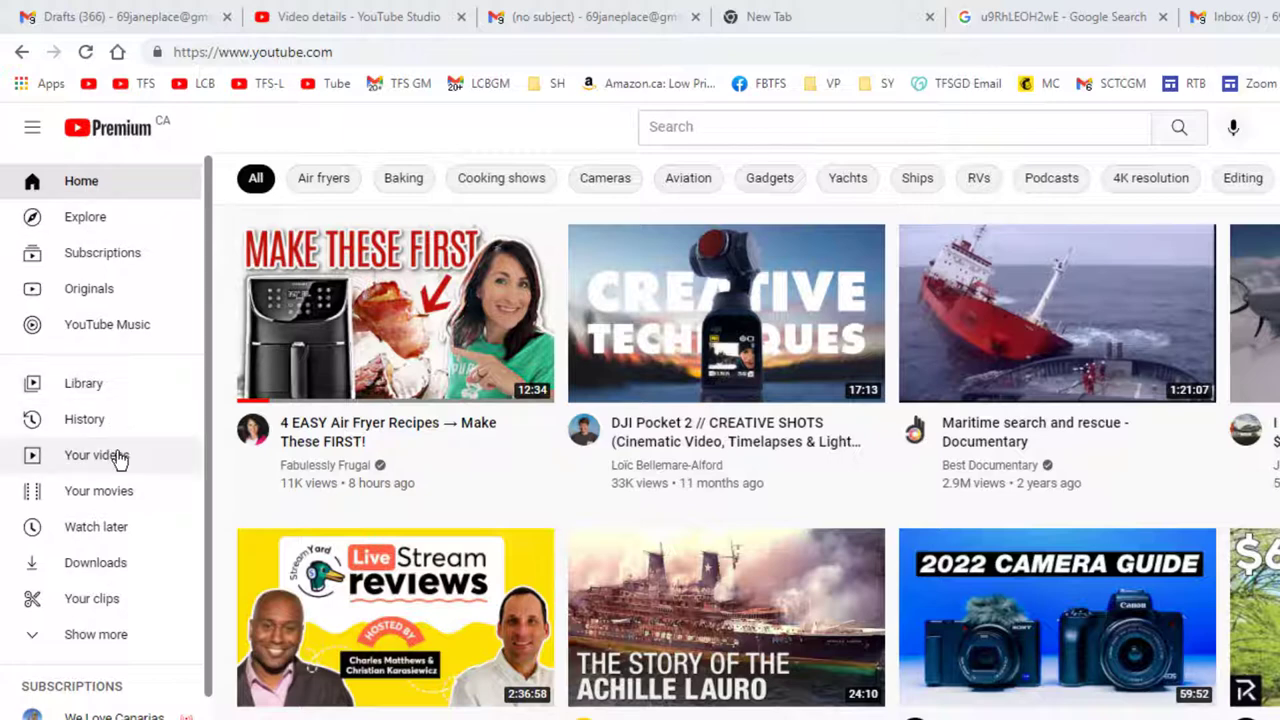
# Open the new playlist from the expanded sidebar list and copy its share link
pyautogui.click(100, 646)
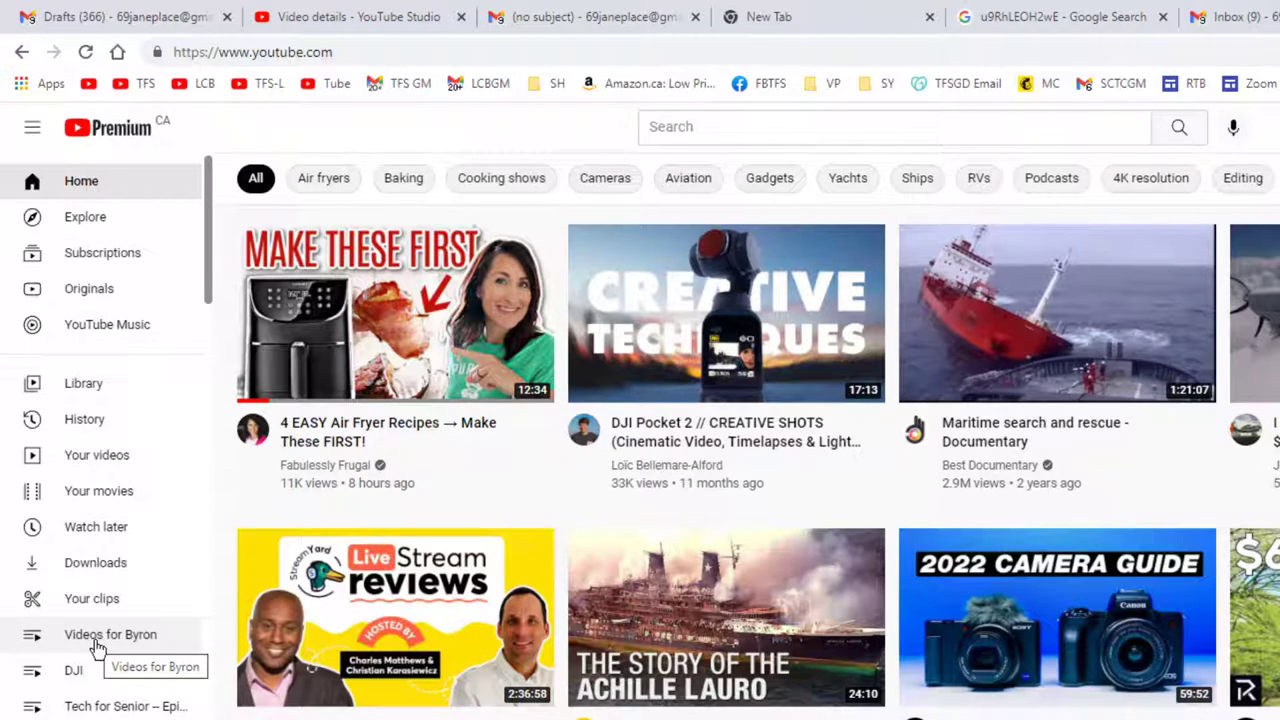
pyautogui.click(97, 648)
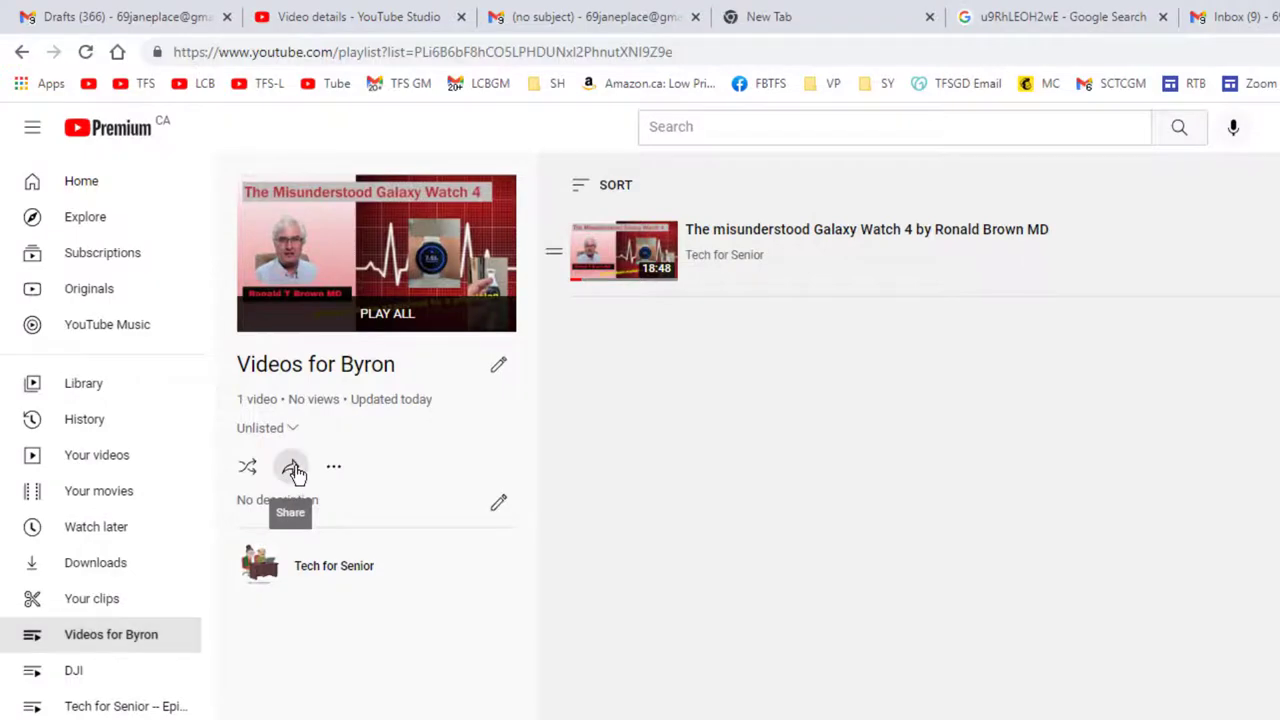
pyautogui.click(293, 472)
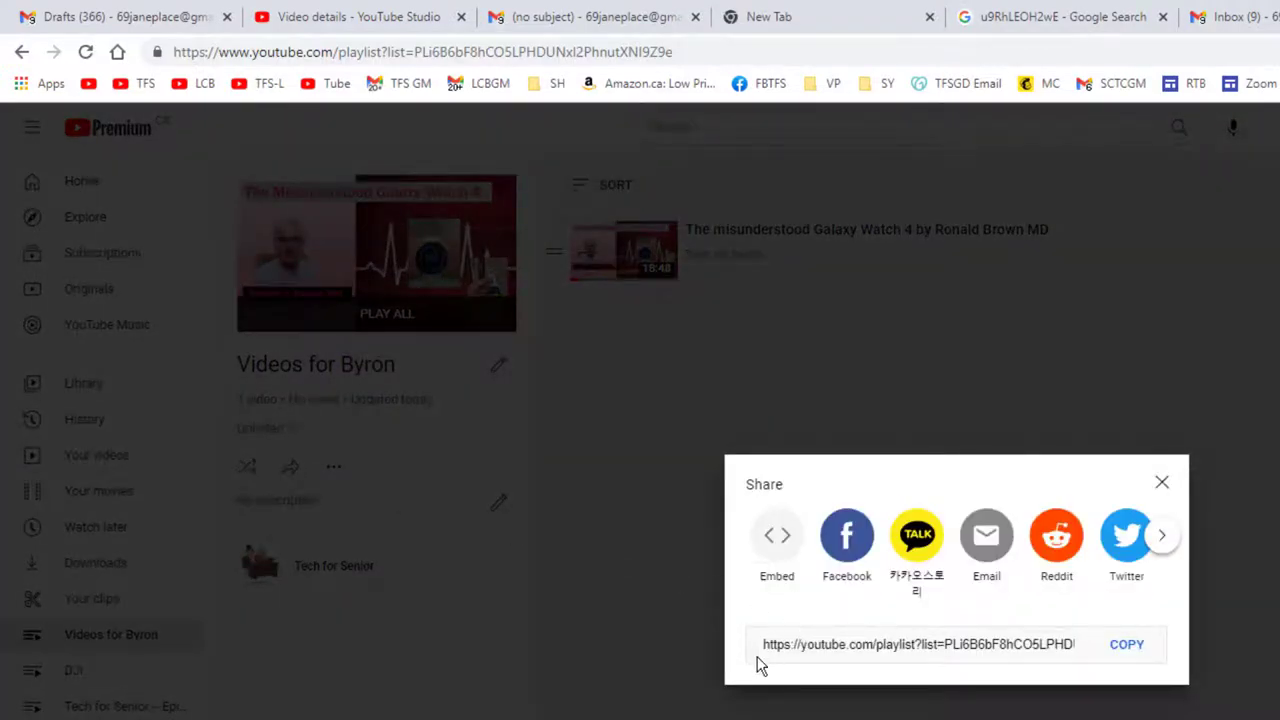
pyautogui.click(1126, 650)
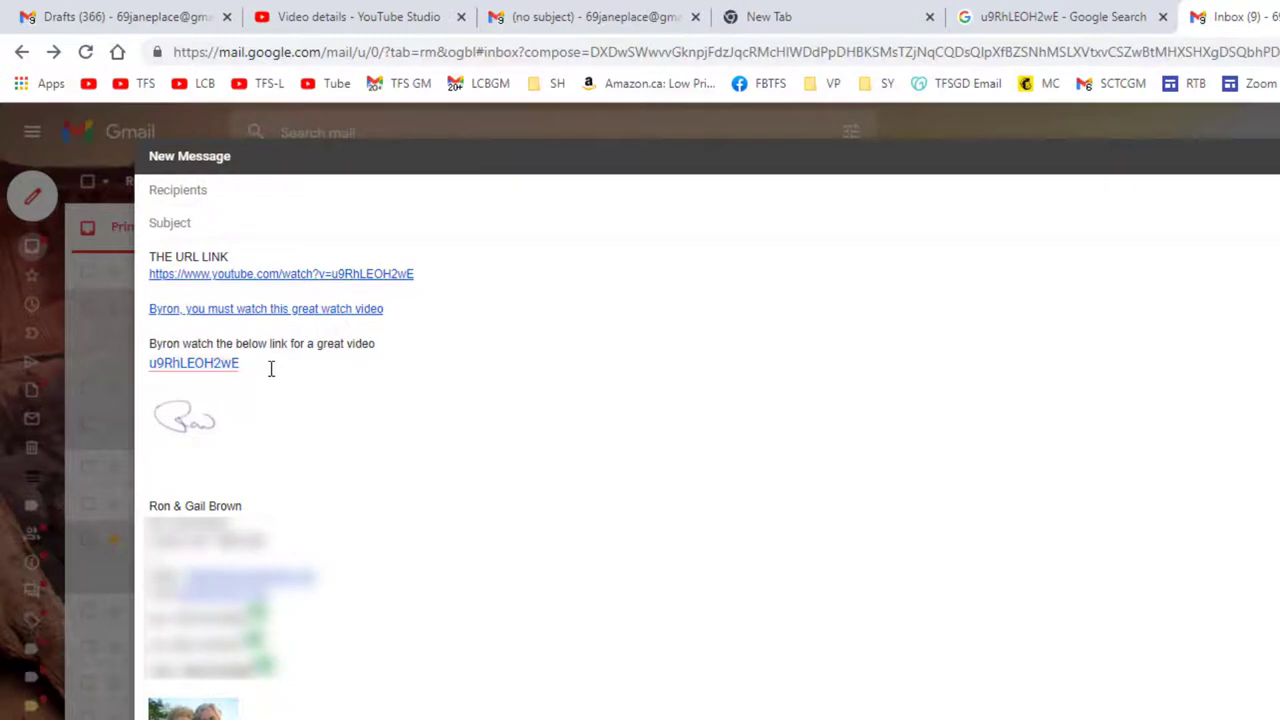
# Below the video ID, add a sentence asking the recipient to keep the link for great watch videos, then paste the playlist URL
pyautogui.click(254, 366)
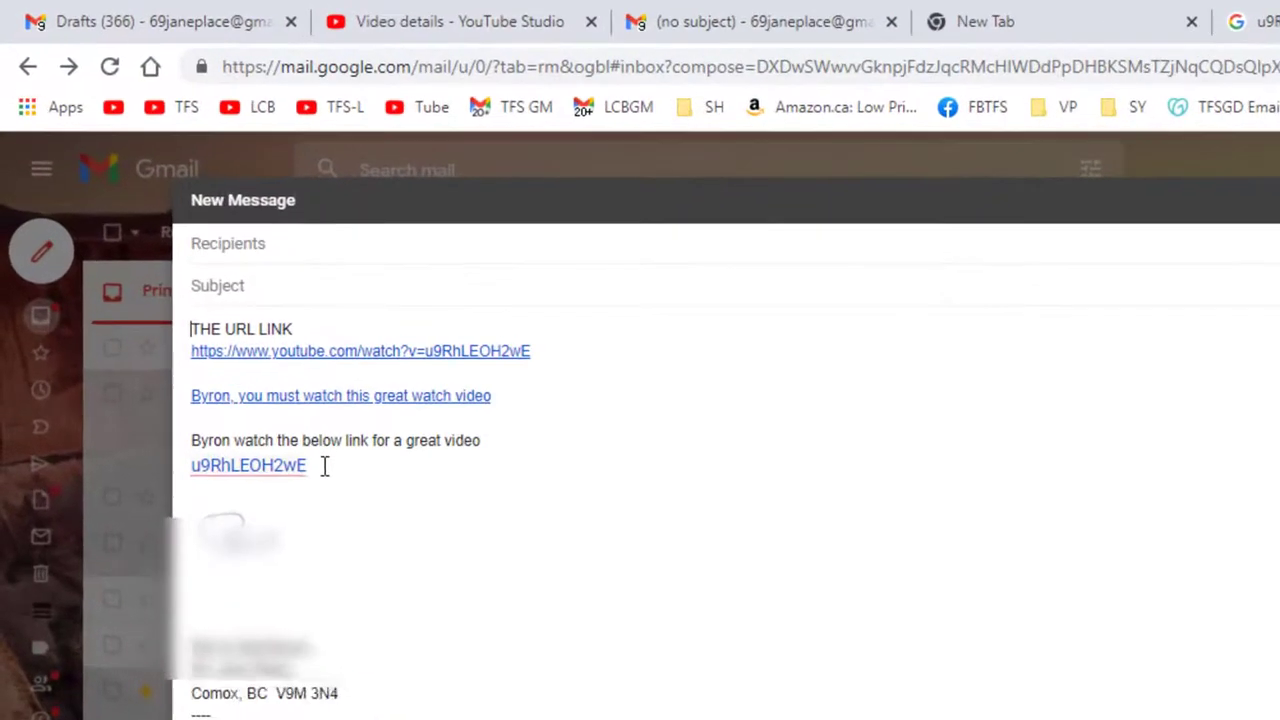
pyautogui.press('Return')
pyautogui.press('Return')
pyautogui.write('Byron keep this link for Great watch videos')
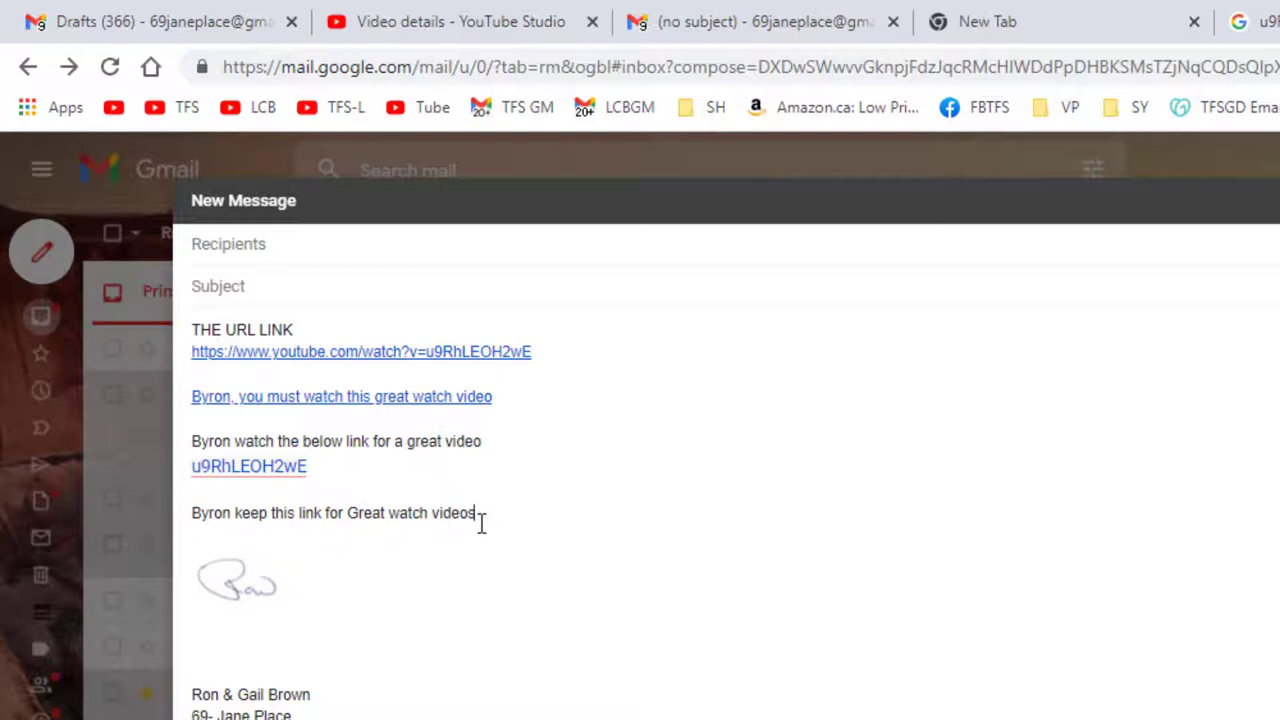
pyautogui.press('Return')
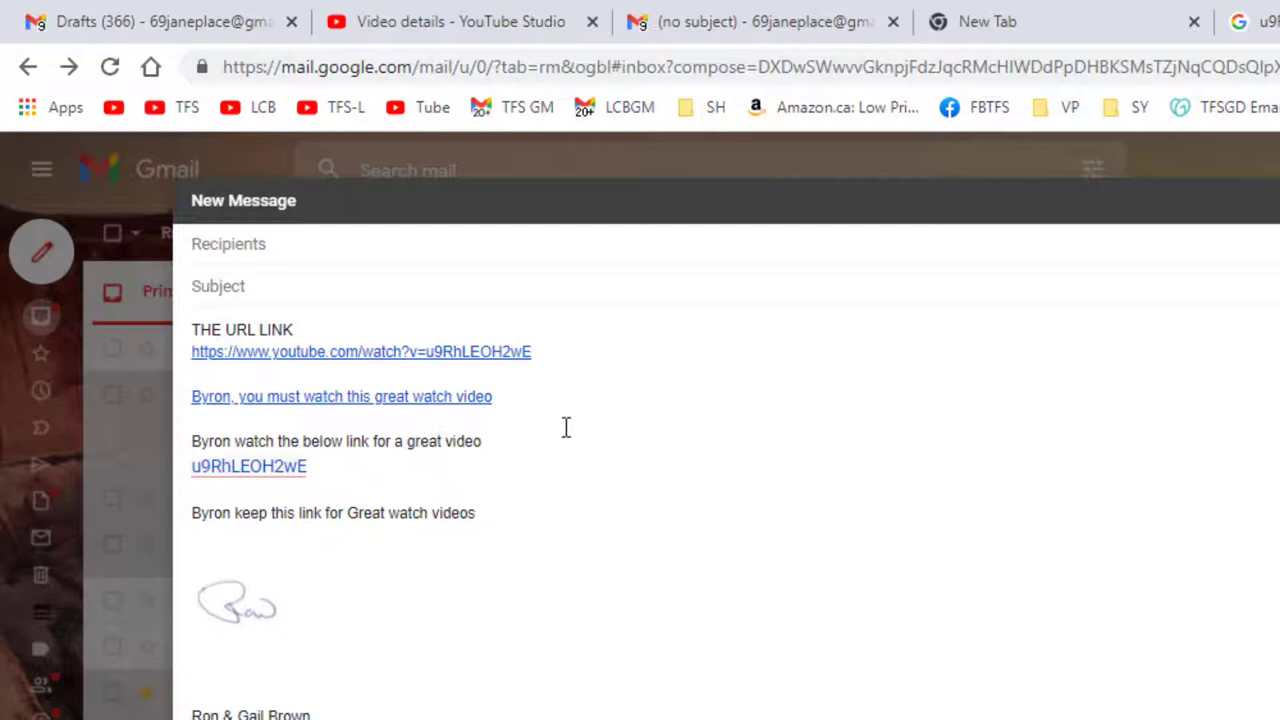
pyautogui.rightClick(212, 543)
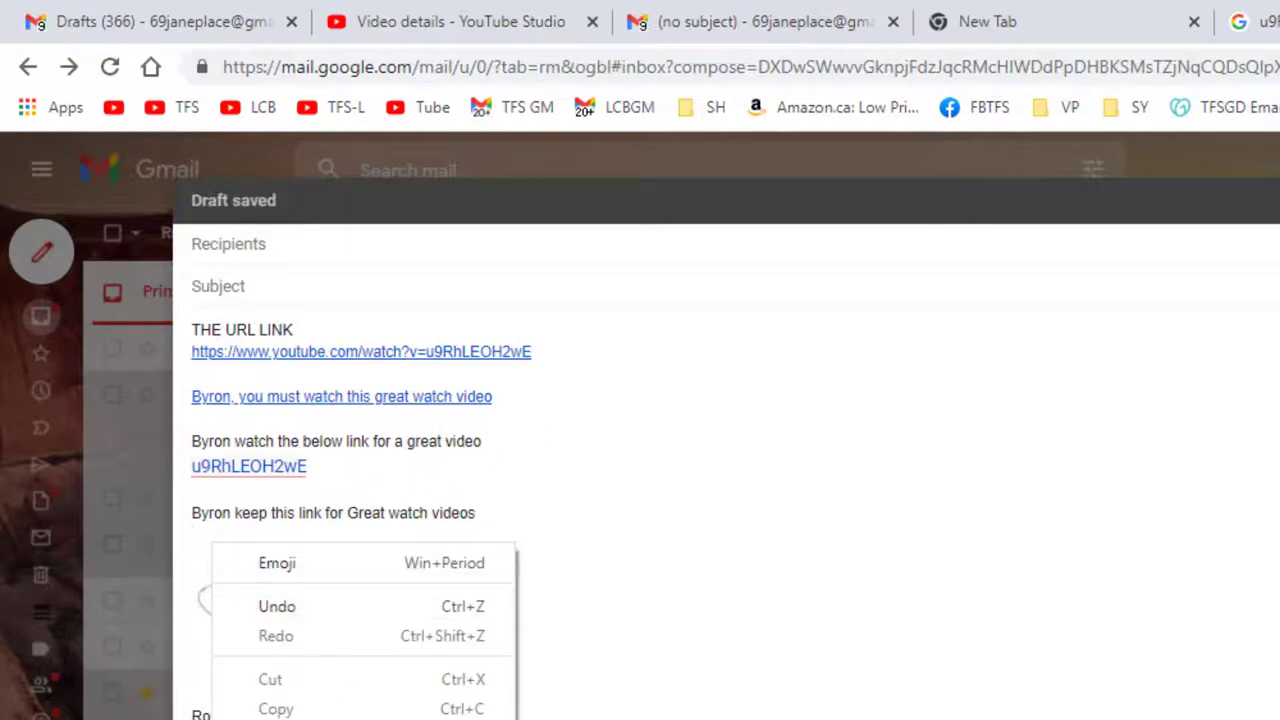
pyautogui.write('https://youtube.com/playlist?list=PLi6B6bF8hCO5LPHDUNxI2PhnutXNI9Z9e')
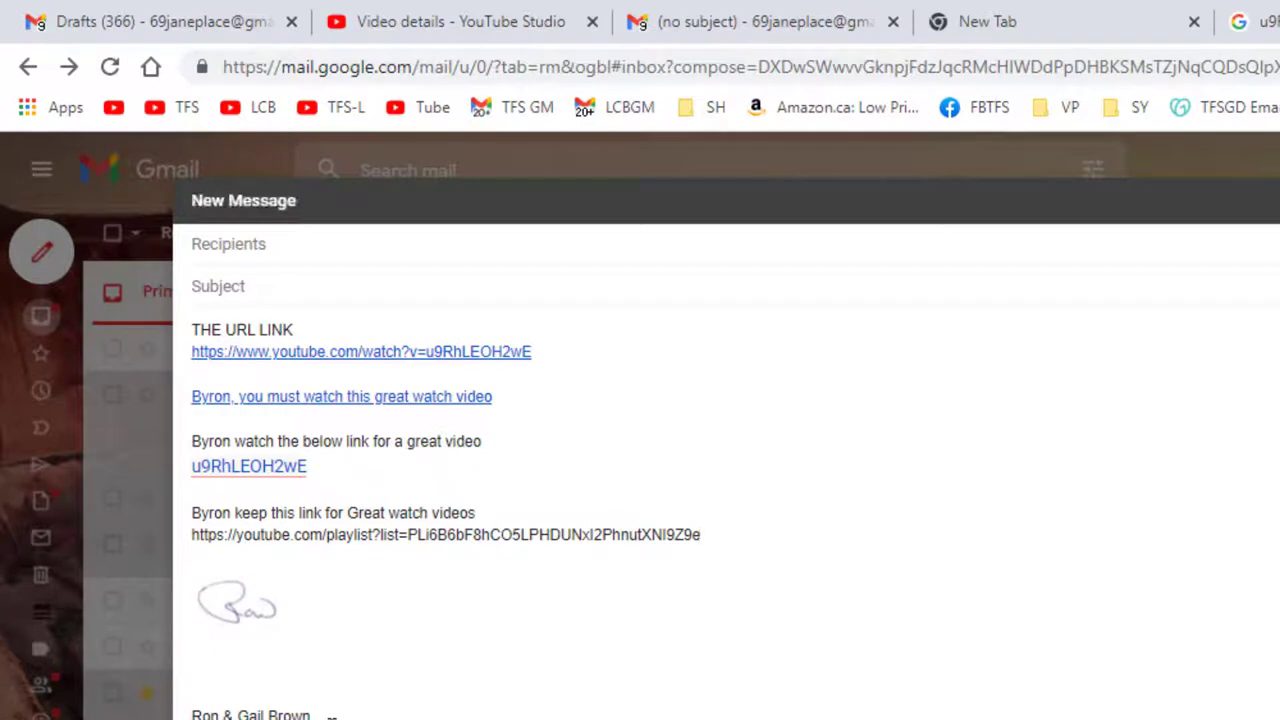